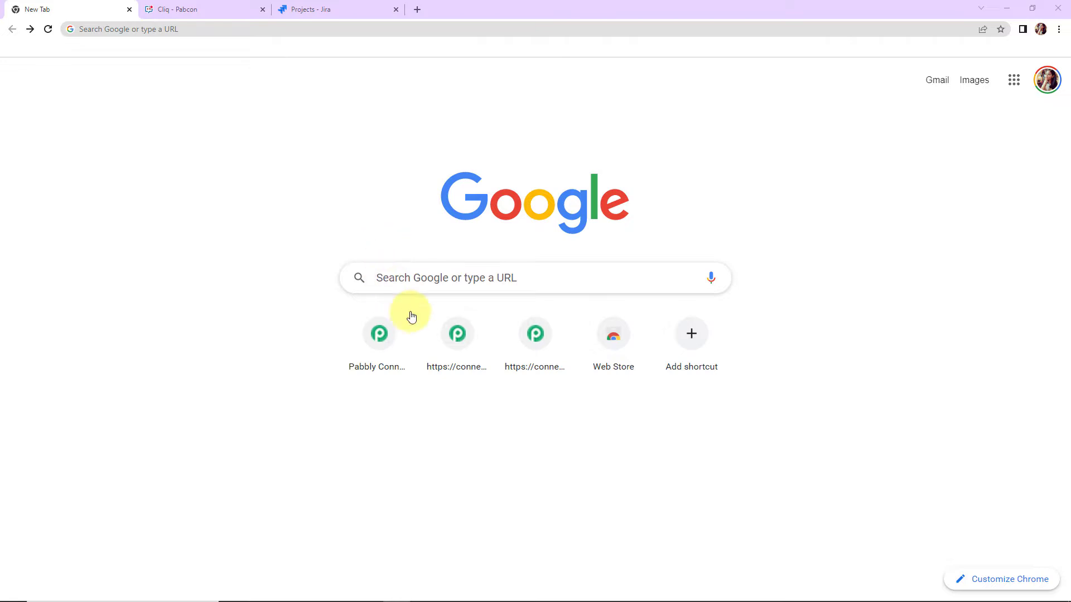
- Go to the Pabbly Connect website at pabbly.com/connect and open the Pabbly Connect dashboard from the account's apps
{"action": "left_click", "coordinate": [168, 25]}
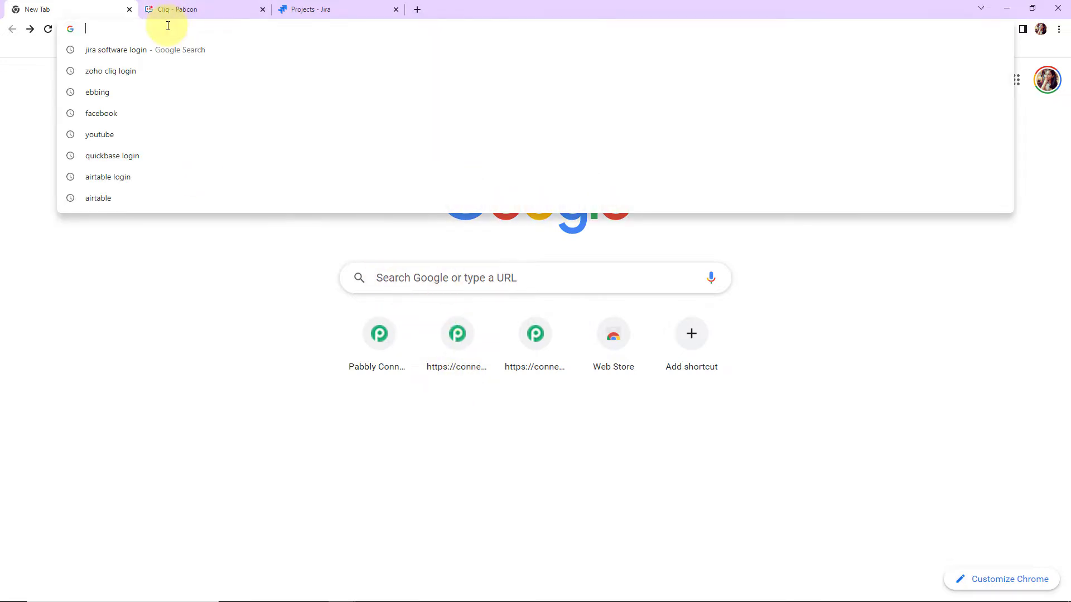
{"action": "type", "text": "pa"}
{"action": "key", "text": "Return"}
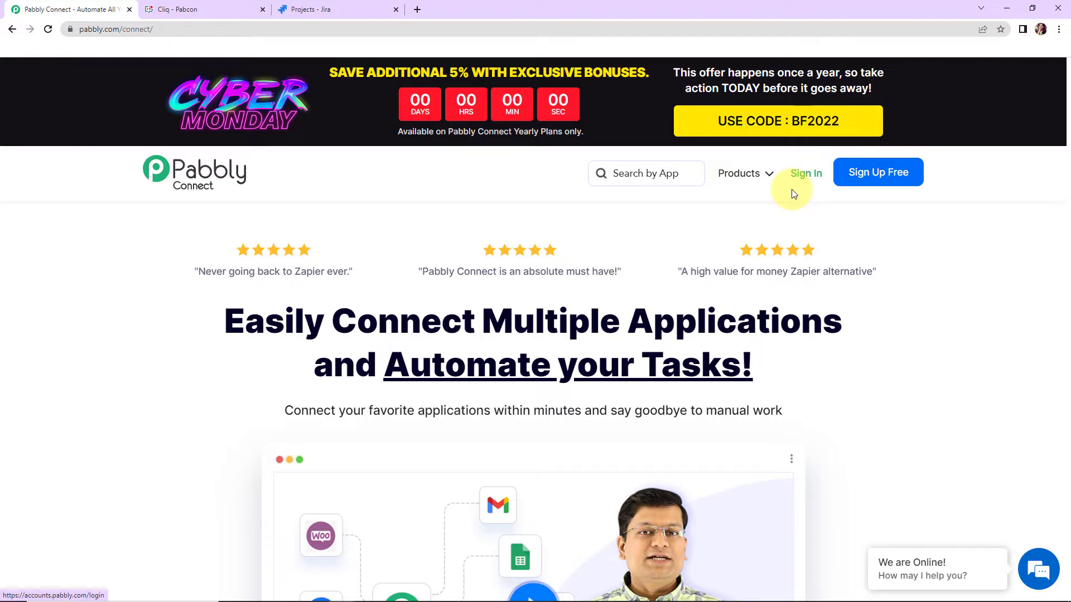
{"action": "left_click", "coordinate": [869, 185]}
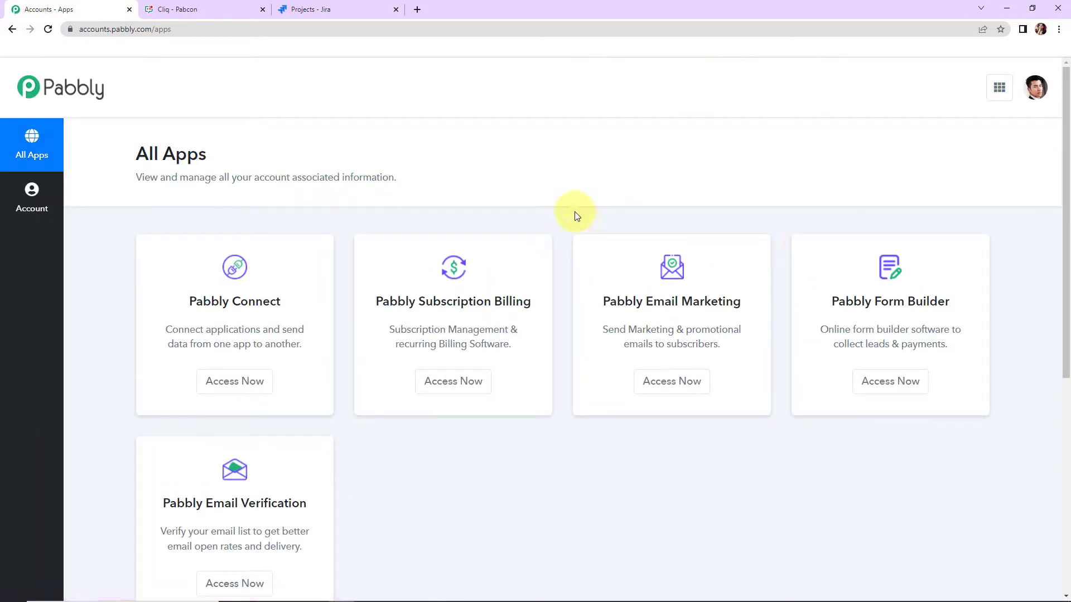
{"action": "left_click", "coordinate": [237, 380]}
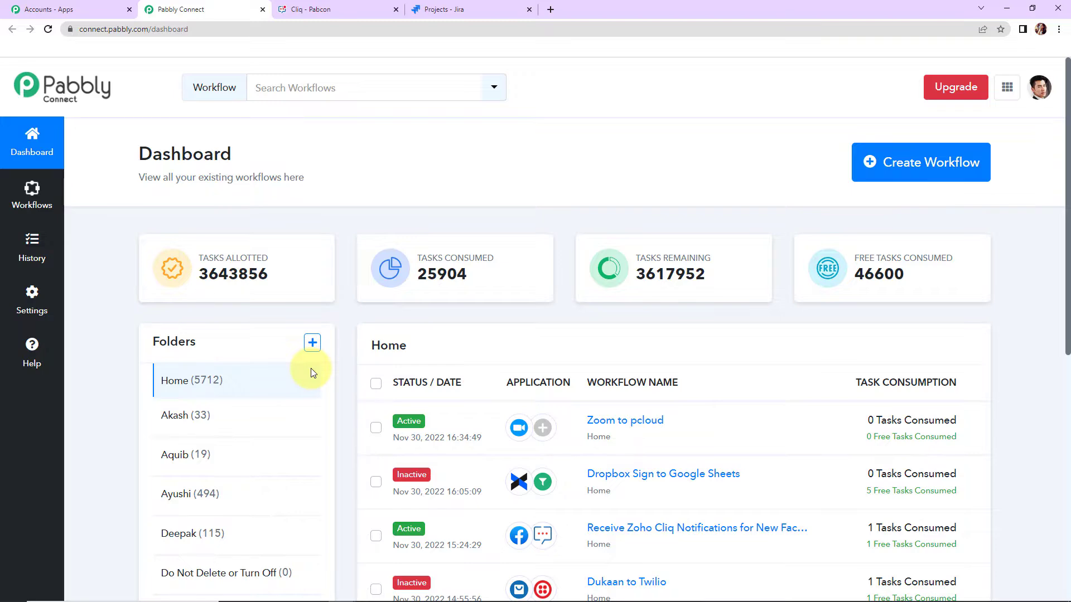
- Create a new workflow named "Send Jira Issues to Zoho Cliq Channel"
{"action": "left_click", "coordinate": [927, 163]}
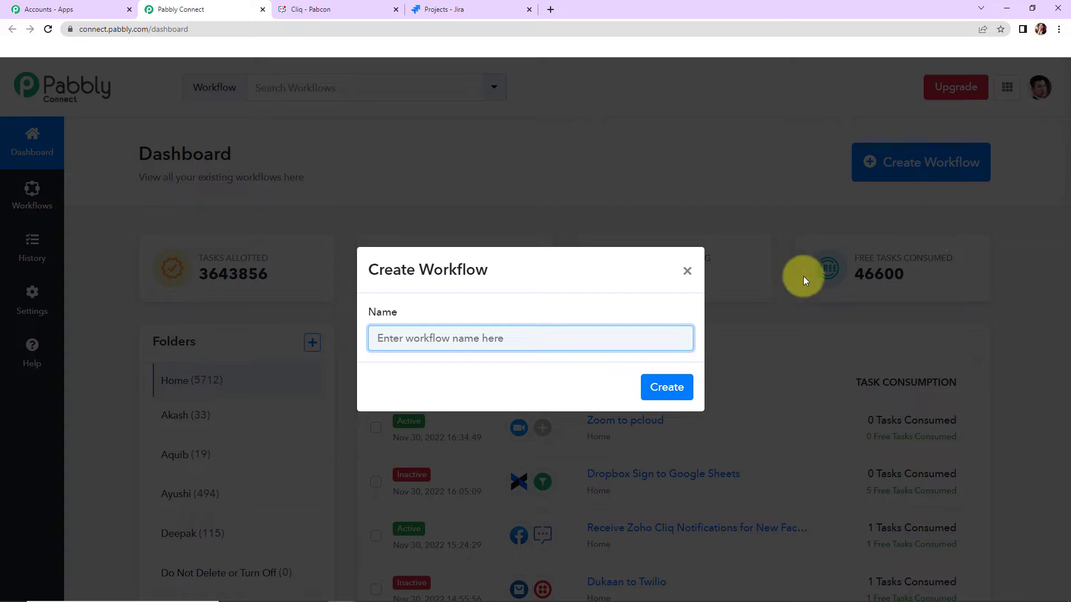
{"action": "type", "text": "Send Jira Issues to Zoho Cliq Channel"}
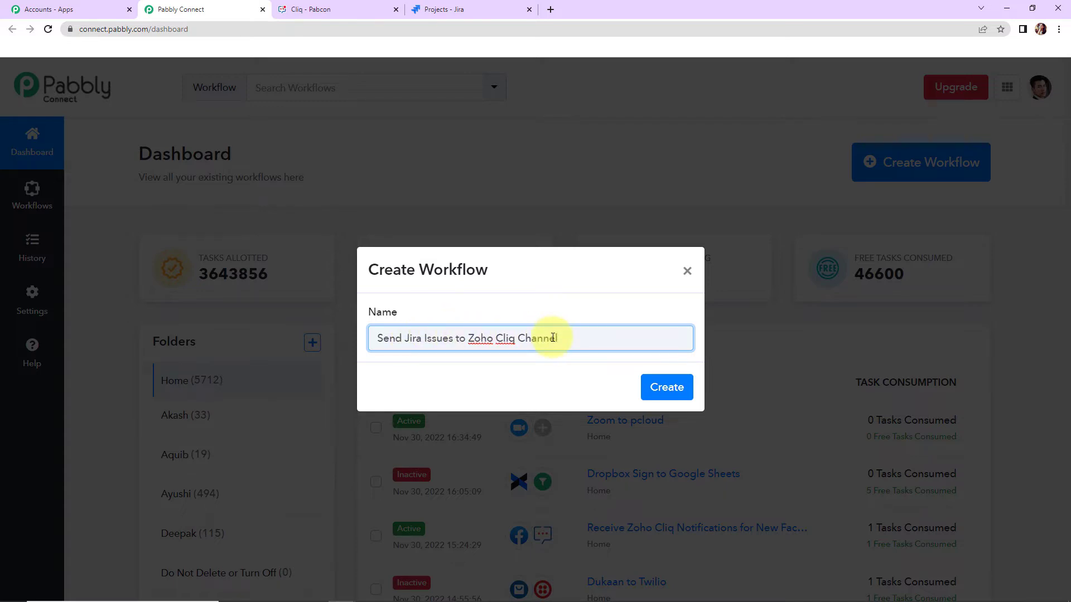
{"action": "left_click", "coordinate": [664, 387]}
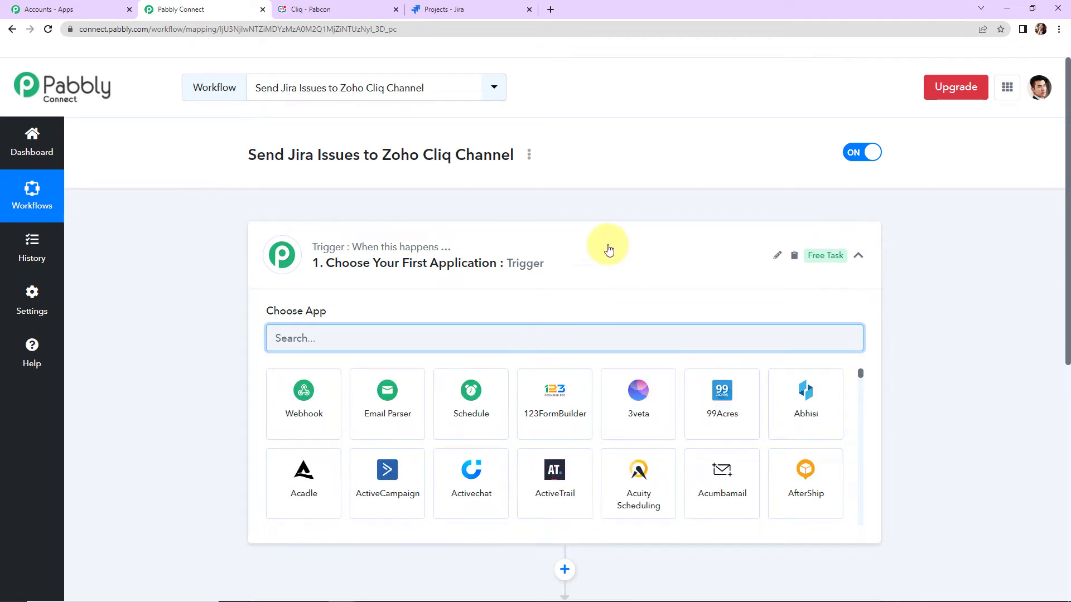
- Set the workflow's trigger app to Jira Software (Triggers) with the trigger event Configure Webhooks
{"action": "scroll", "coordinate": [553, 391], "scroll_direction": "down", "scroll_amount": 2}
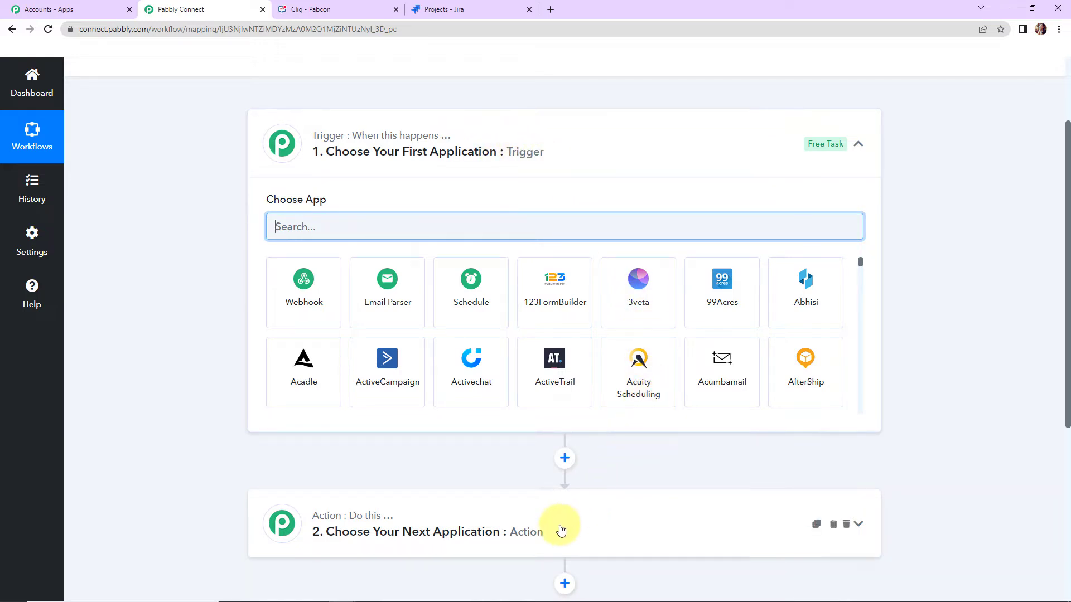
{"action": "scroll", "coordinate": [511, 452], "scroll_direction": "up", "scroll_amount": 2}
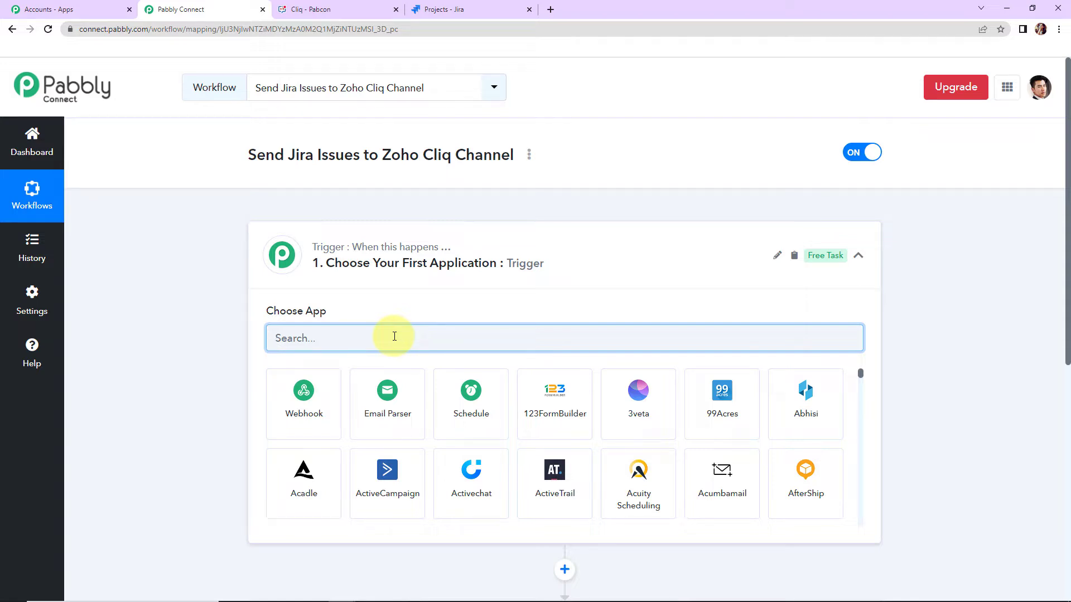
{"action": "type", "text": "jir"}
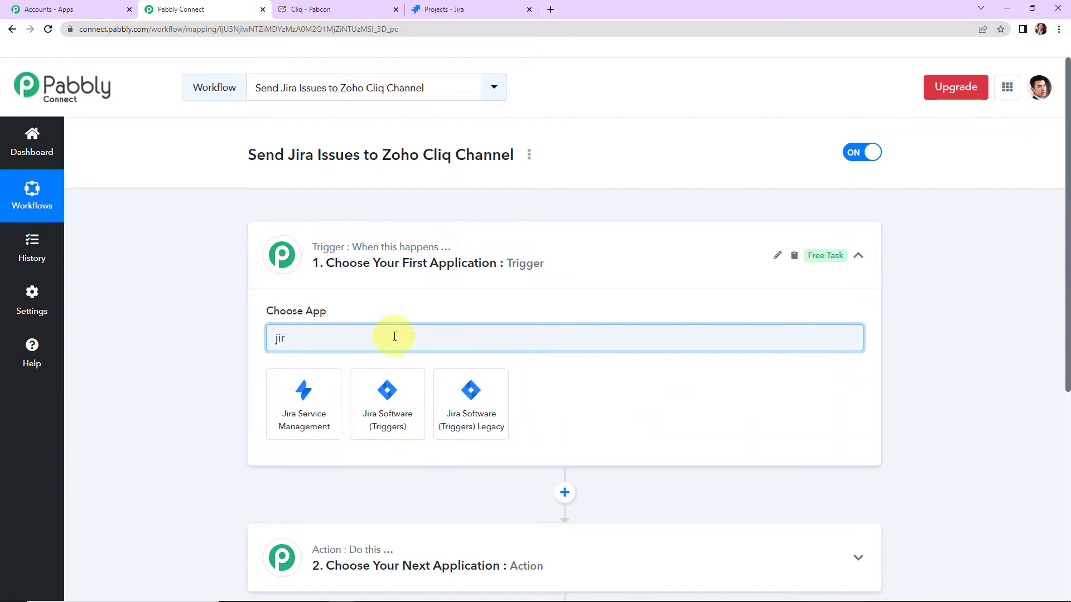
{"action": "left_click", "coordinate": [394, 385]}
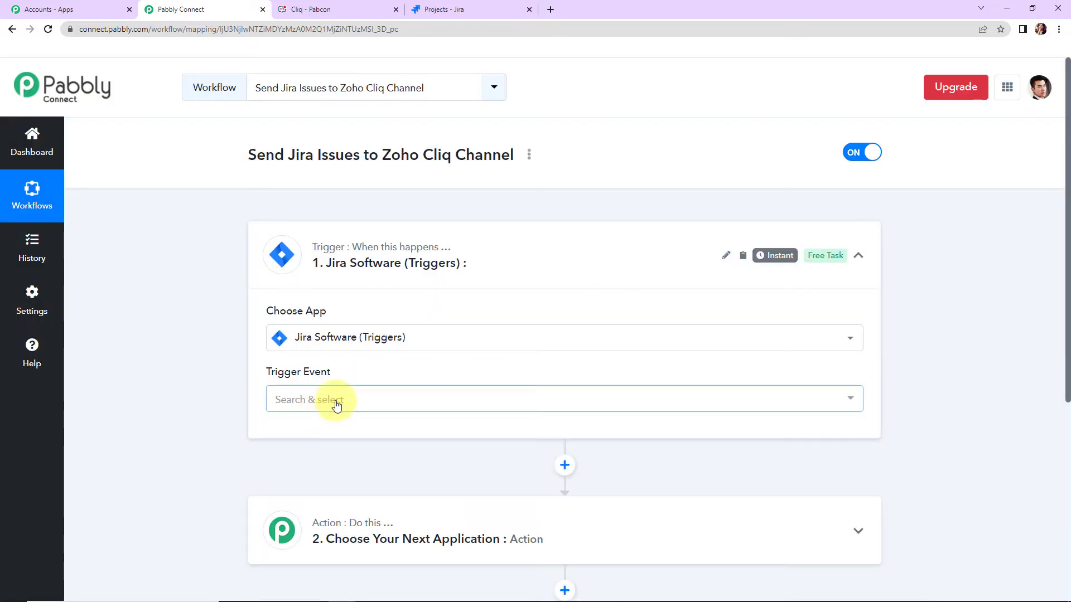
{"action": "left_click", "coordinate": [335, 400]}
{"action": "left_click", "coordinate": [335, 461]}
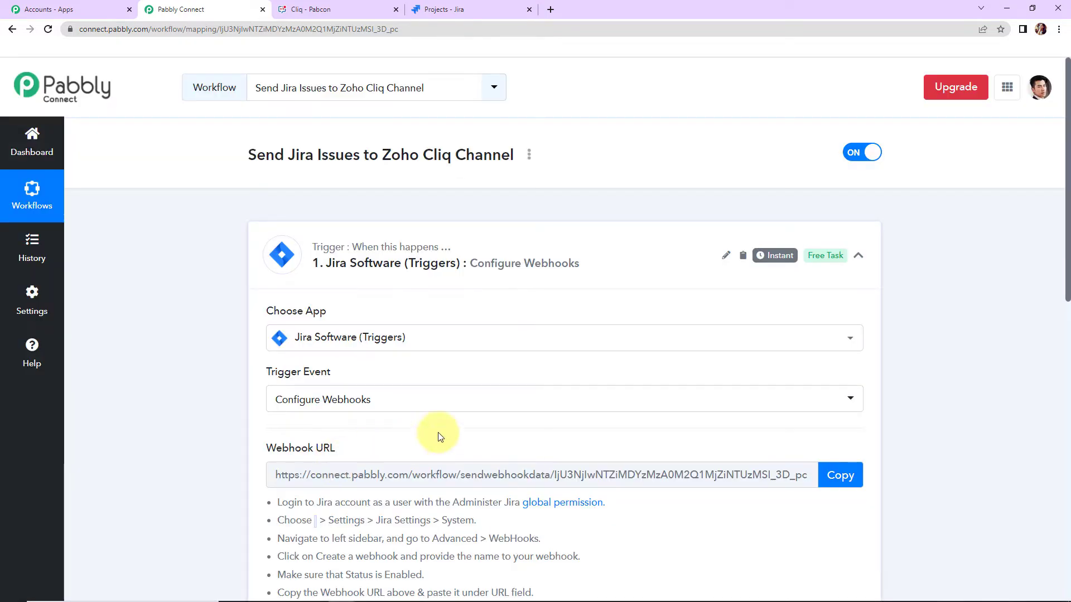
- Copy the trigger's webhook URL, switch to Jira and open the WebHooks page in the system settings
{"action": "scroll", "coordinate": [467, 426], "scroll_direction": "down", "scroll_amount": 4}
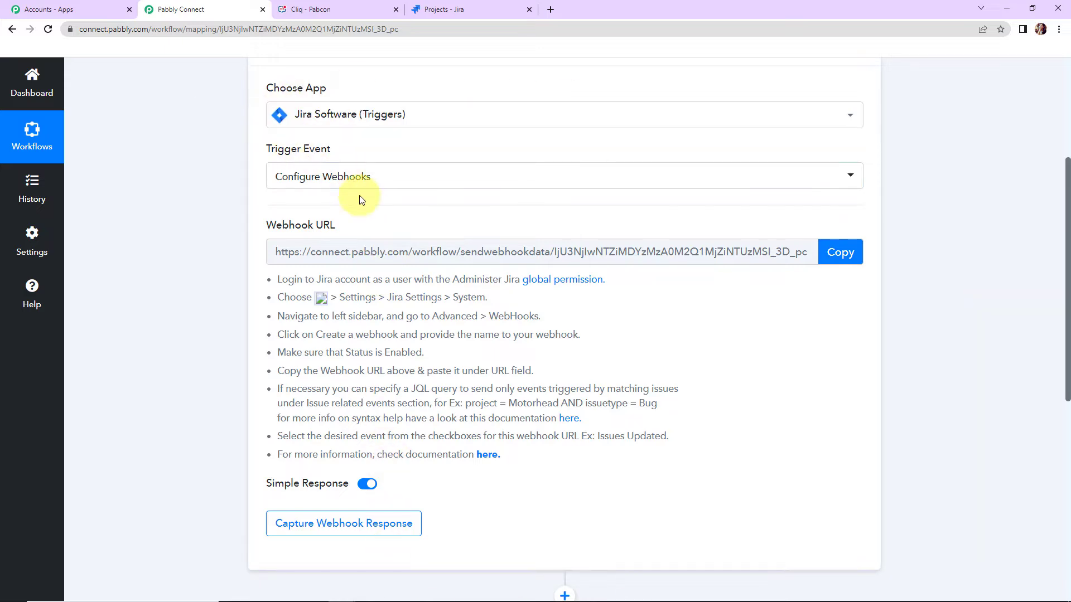
{"action": "left_click", "coordinate": [845, 254]}
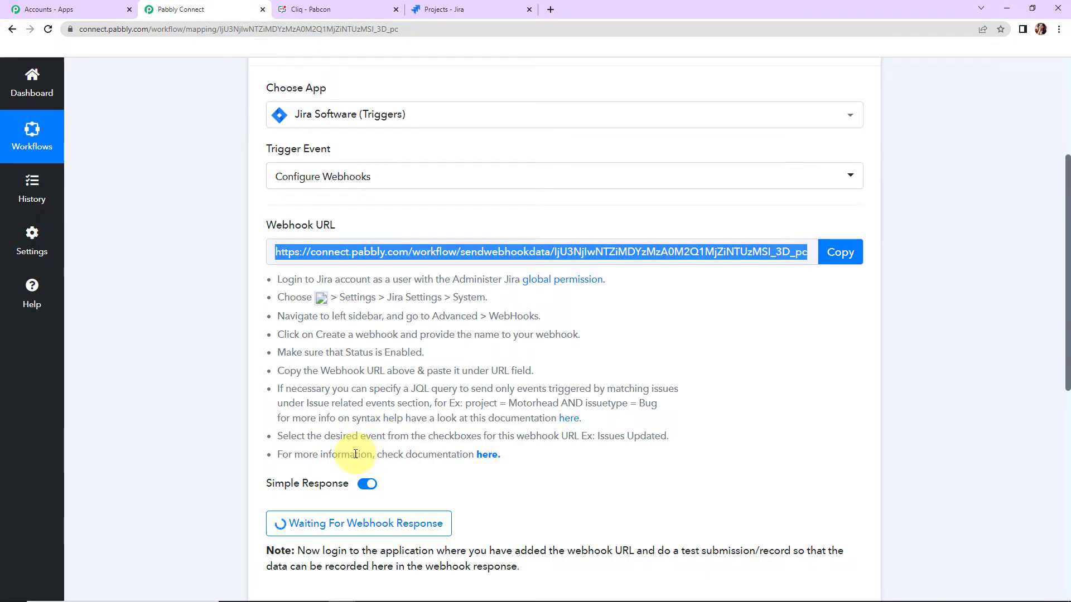
{"action": "left_click", "coordinate": [474, 8]}
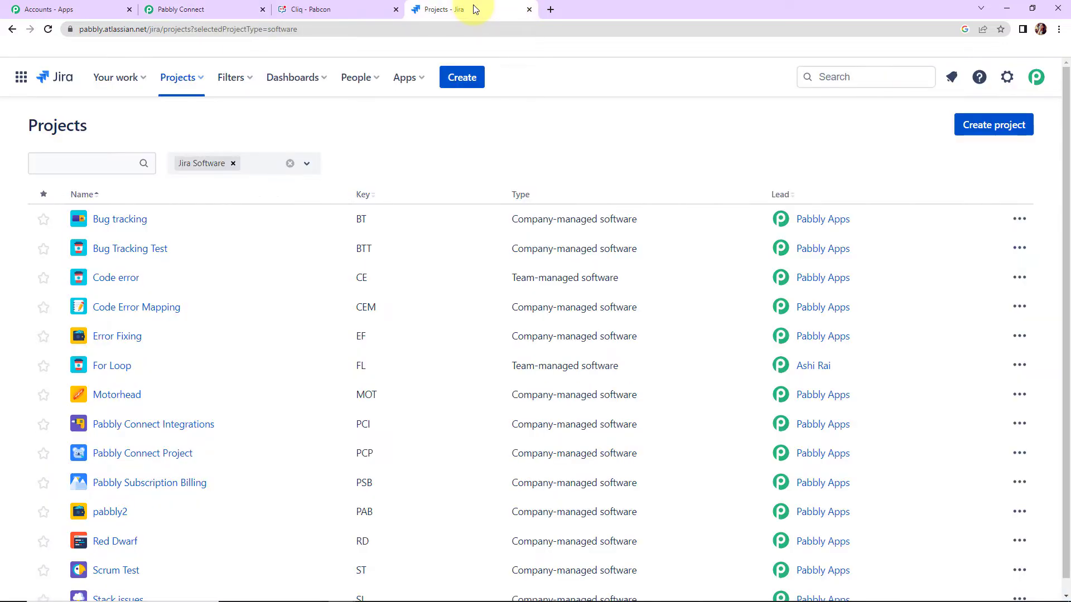
{"action": "left_click", "coordinate": [1007, 77]}
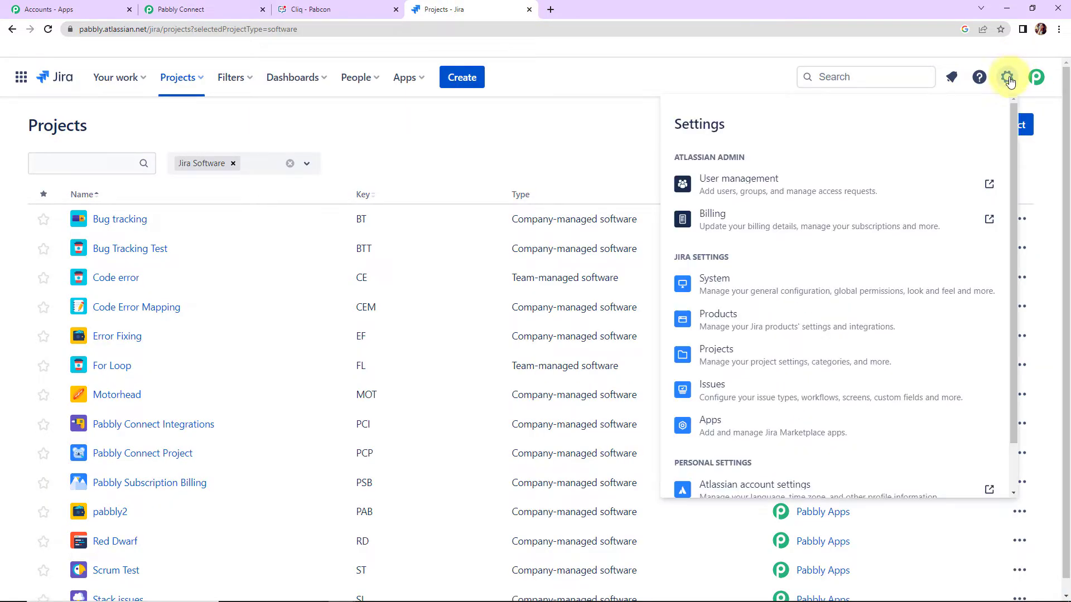
{"action": "left_click", "coordinate": [723, 289]}
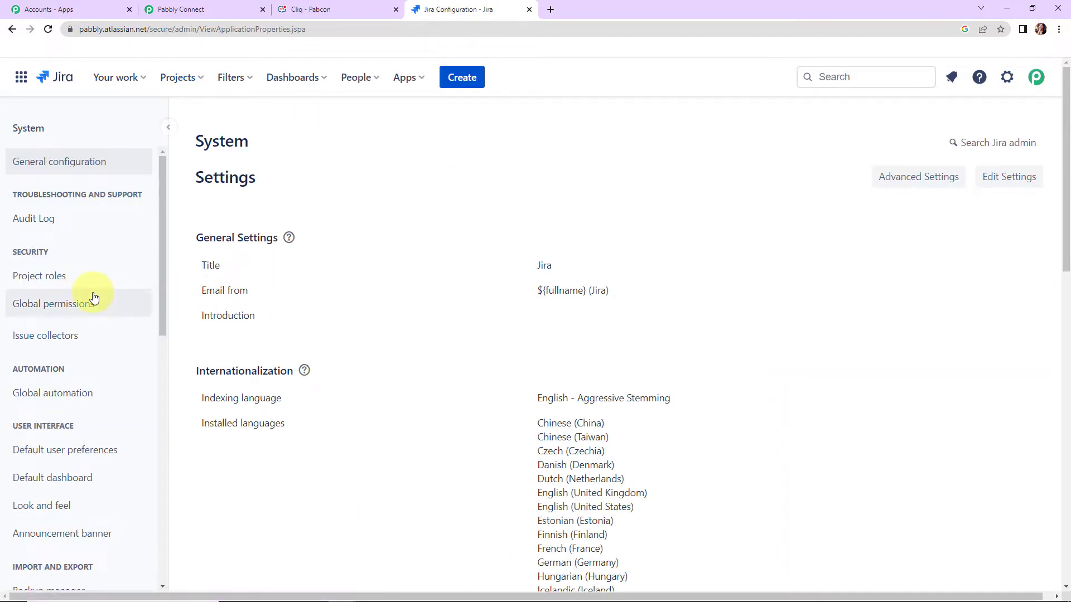
{"action": "scroll", "coordinate": [89, 295], "scroll_direction": "down", "scroll_amount": 7}
{"action": "scroll", "coordinate": [92, 297], "scroll_direction": "down", "scroll_amount": 3}
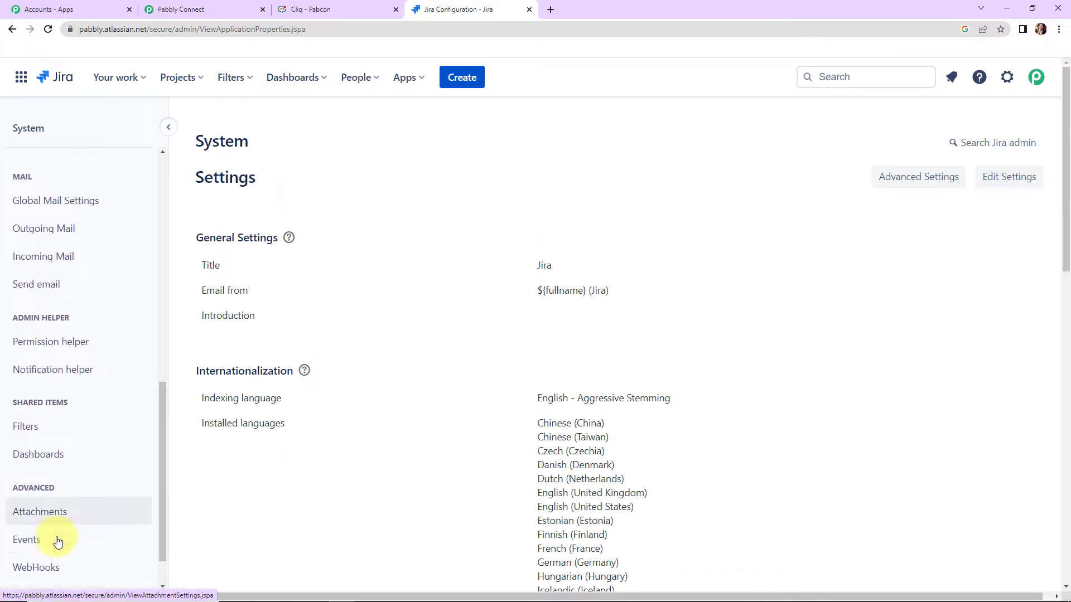
{"action": "left_click", "coordinate": [47, 575]}
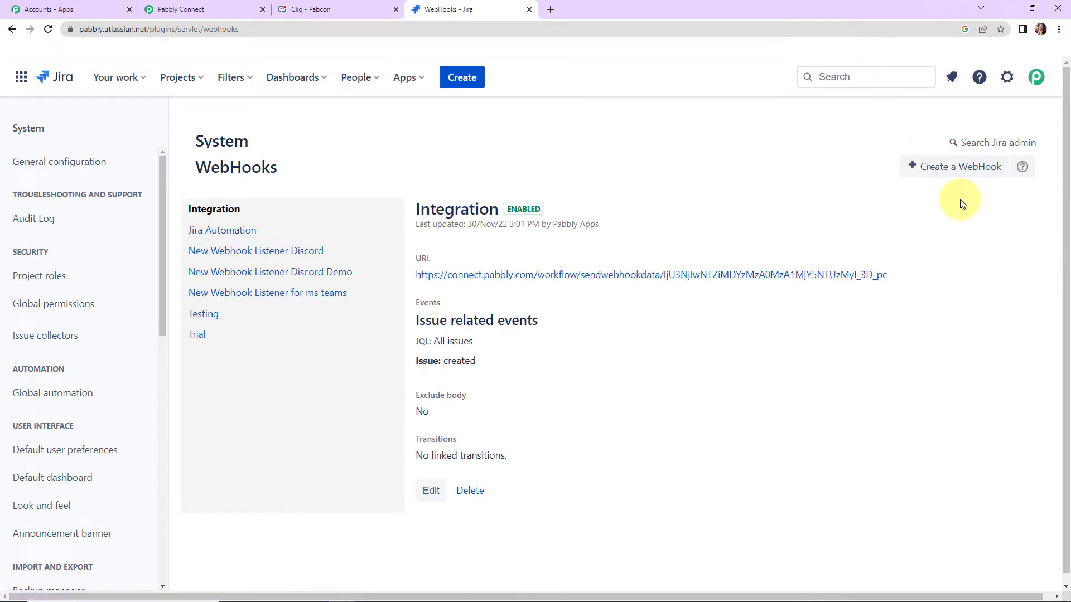
- Start a new Jira webhook named "New Webhook Listener 345" and replace its example URL with the copied Pabbly webhook URL
{"action": "left_click", "coordinate": [953, 168]}
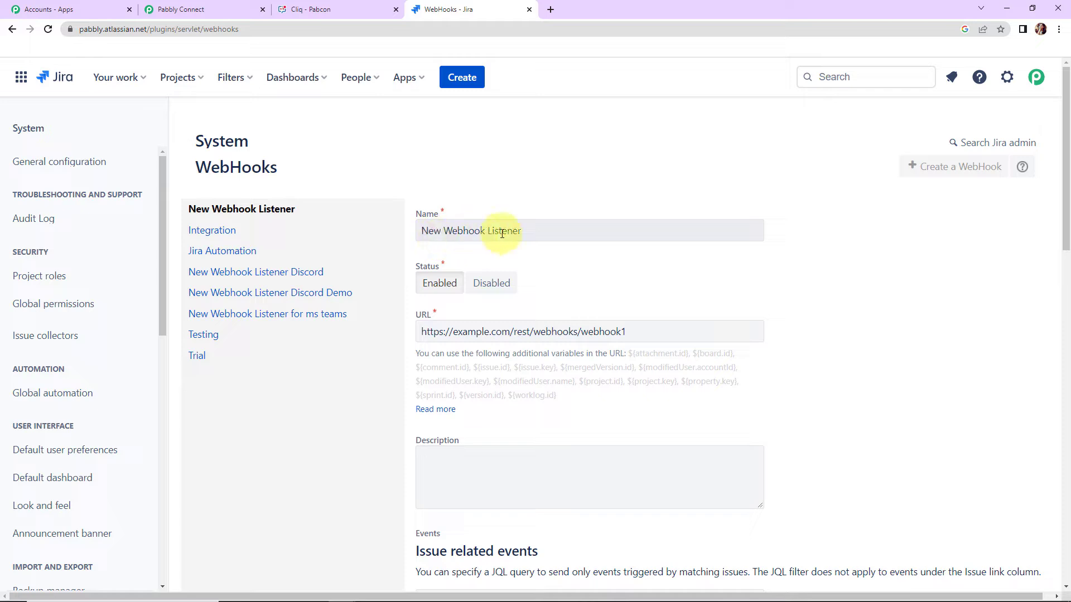
{"action": "left_click", "coordinate": [536, 233]}
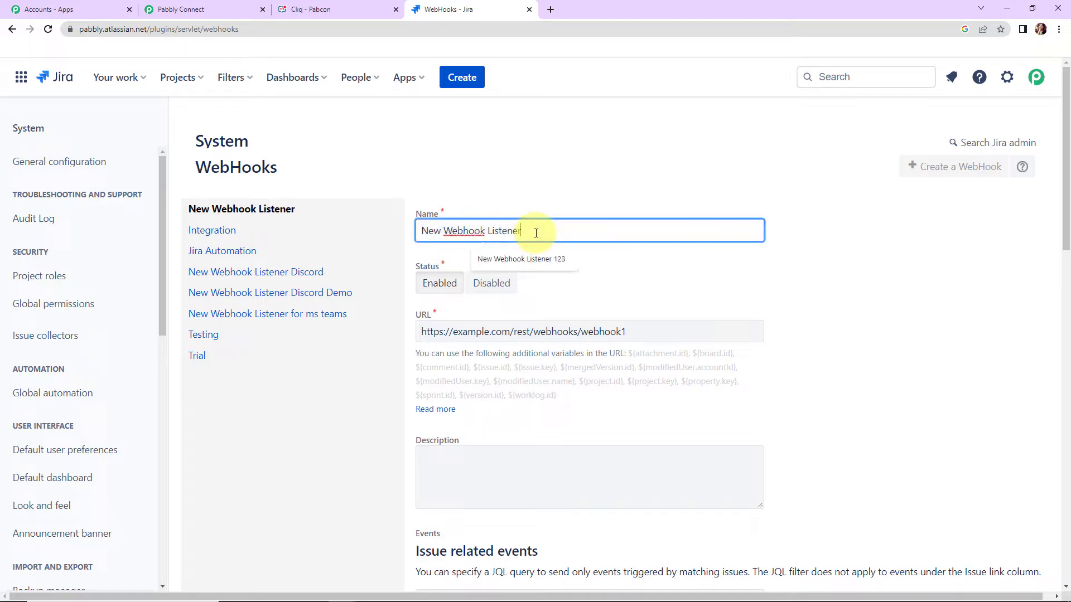
{"action": "type", "text": "345"}
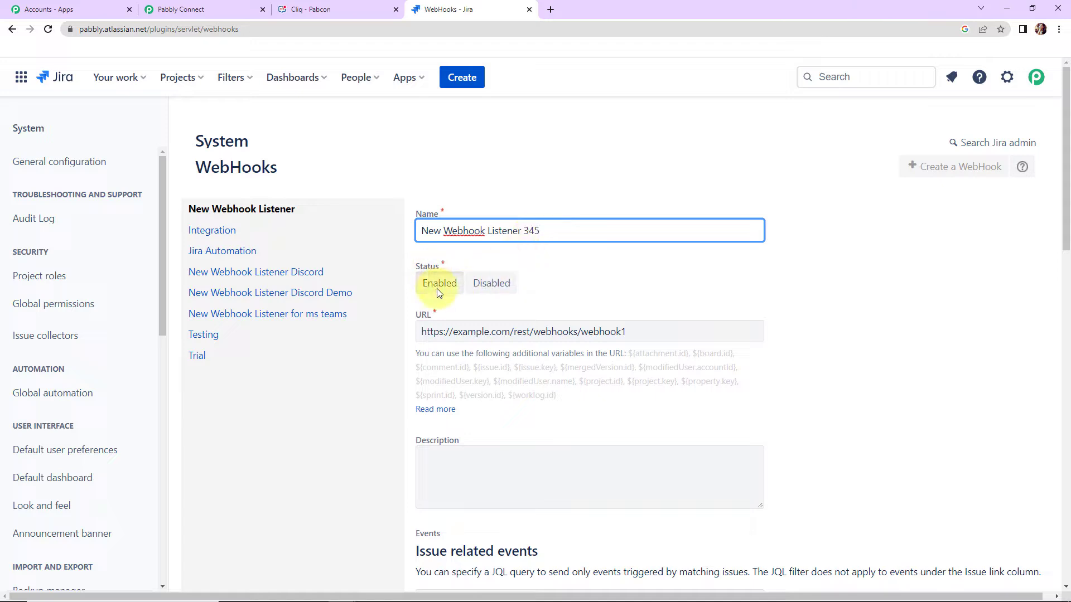
{"action": "scroll", "coordinate": [575, 302], "scroll_direction": "down", "scroll_amount": 3}
{"action": "left_click_drag", "start_coordinate": [661, 171], "coordinate": [327, 158]}
{"action": "key", "text": "BackSpace"}
{"action": "key", "text": "ctrl+v"}
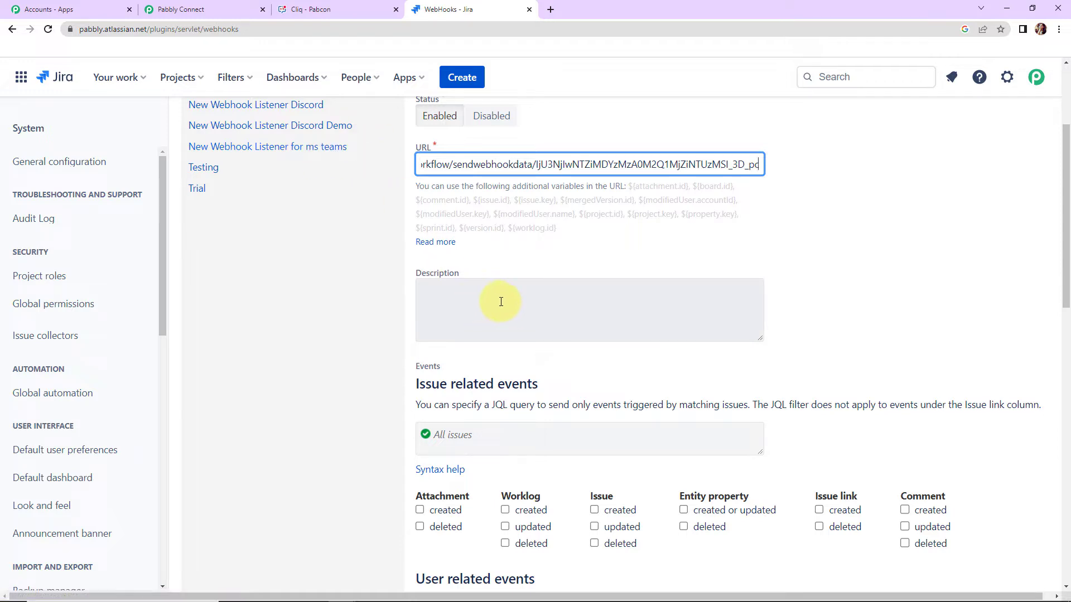
- Subscribe the webhook to the Issue created event for all issues and create it
{"action": "scroll", "coordinate": [878, 282], "scroll_direction": "down", "scroll_amount": 3}
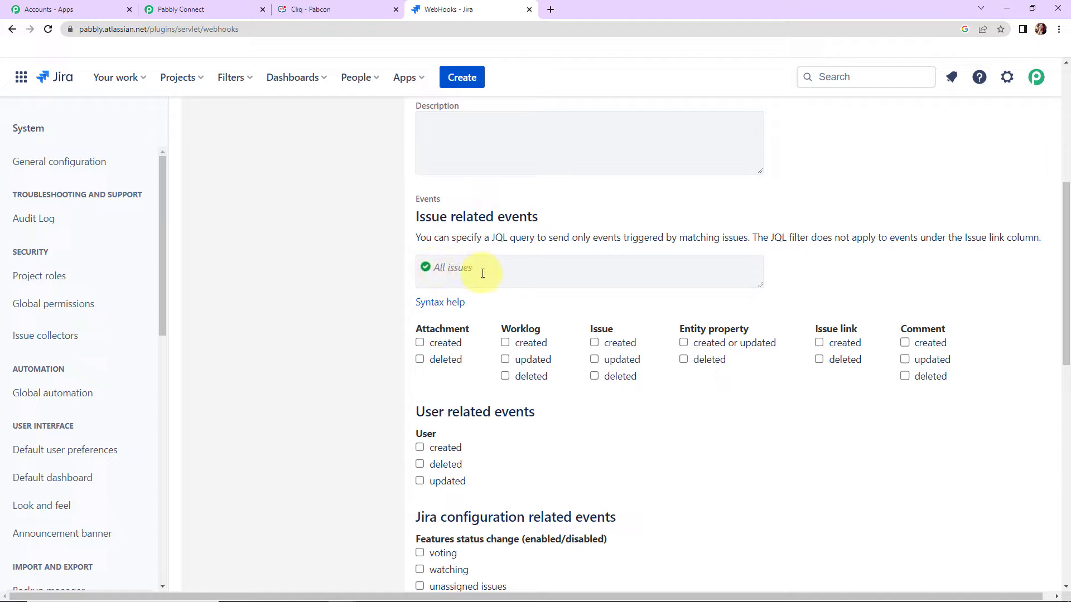
{"action": "scroll", "coordinate": [486, 273], "scroll_direction": "down", "scroll_amount": 1}
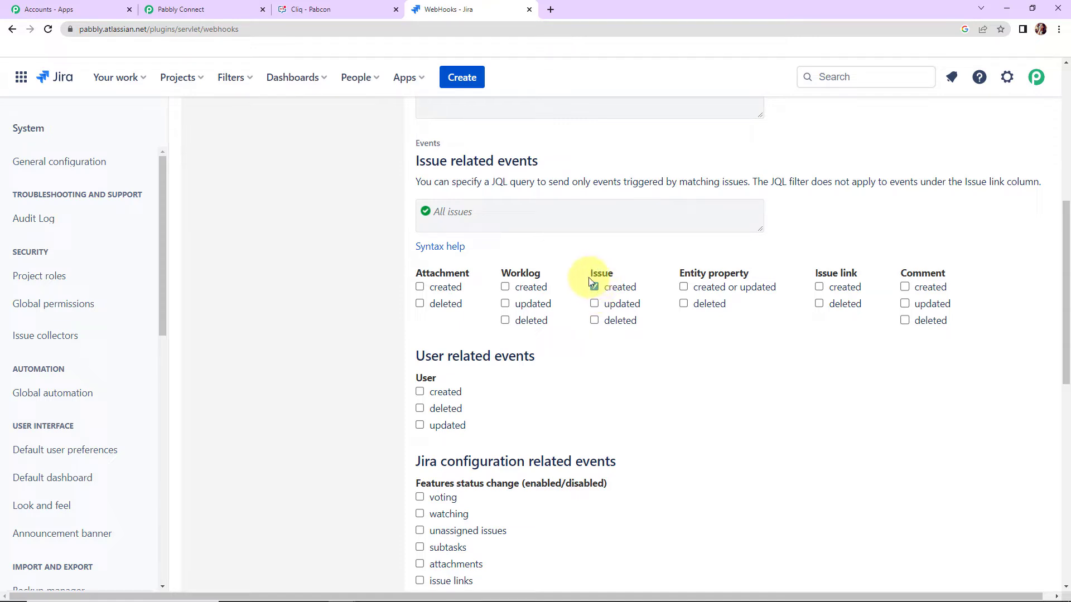
{"action": "scroll", "coordinate": [560, 297], "scroll_direction": "down", "scroll_amount": 13}
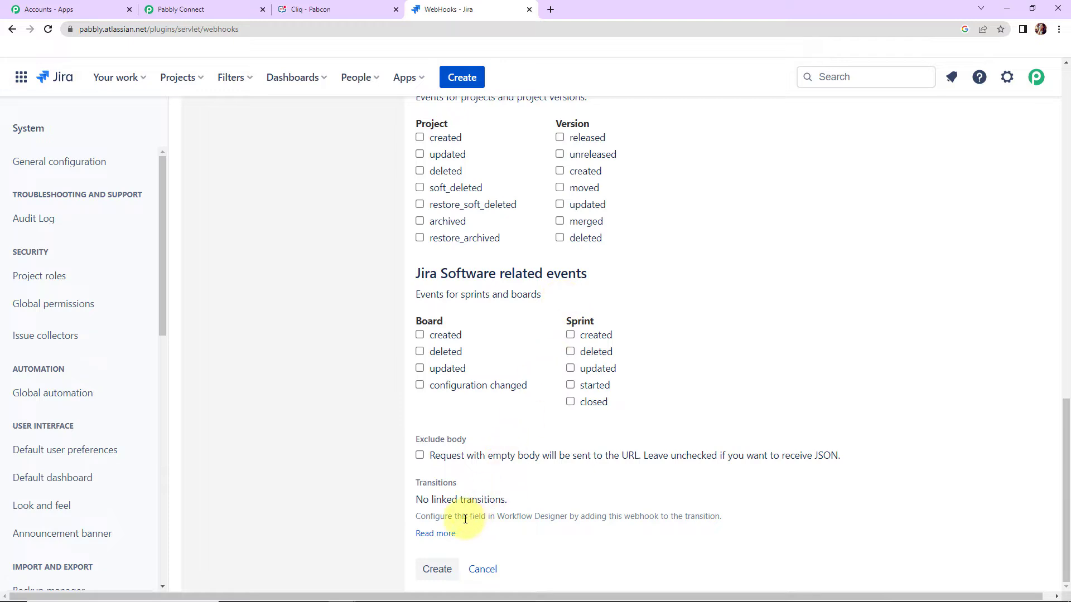
{"action": "left_click", "coordinate": [436, 569]}
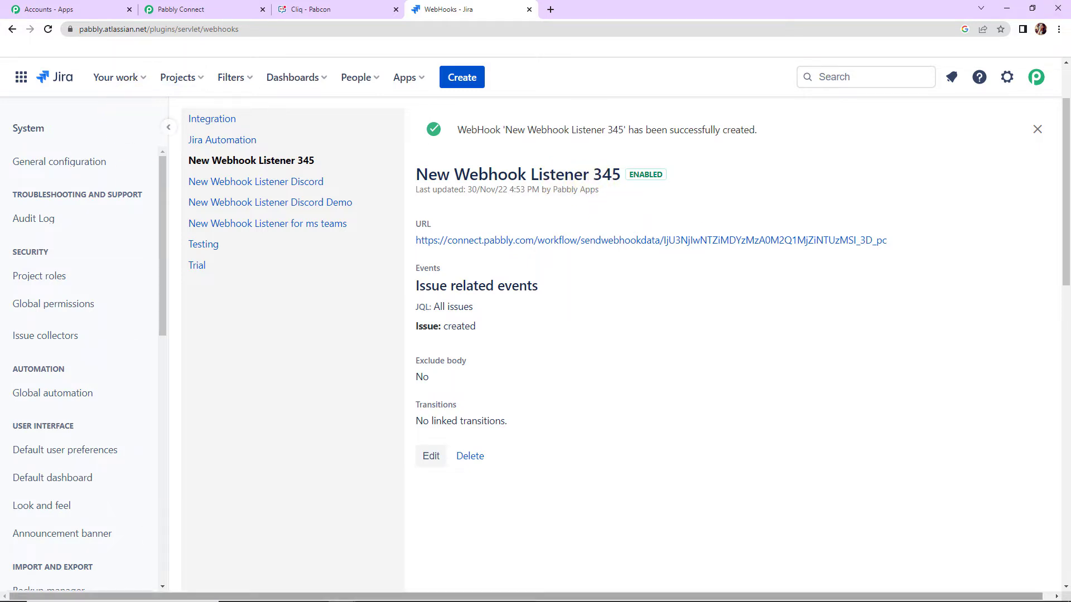
- Check the trigger's webhook capture in Pabbly Connect, return to Jira and start a new issue with type Task and status In Progress
{"action": "left_click", "coordinate": [180, 10]}
{"action": "scroll", "coordinate": [718, 310], "scroll_direction": "down", "scroll_amount": 4}
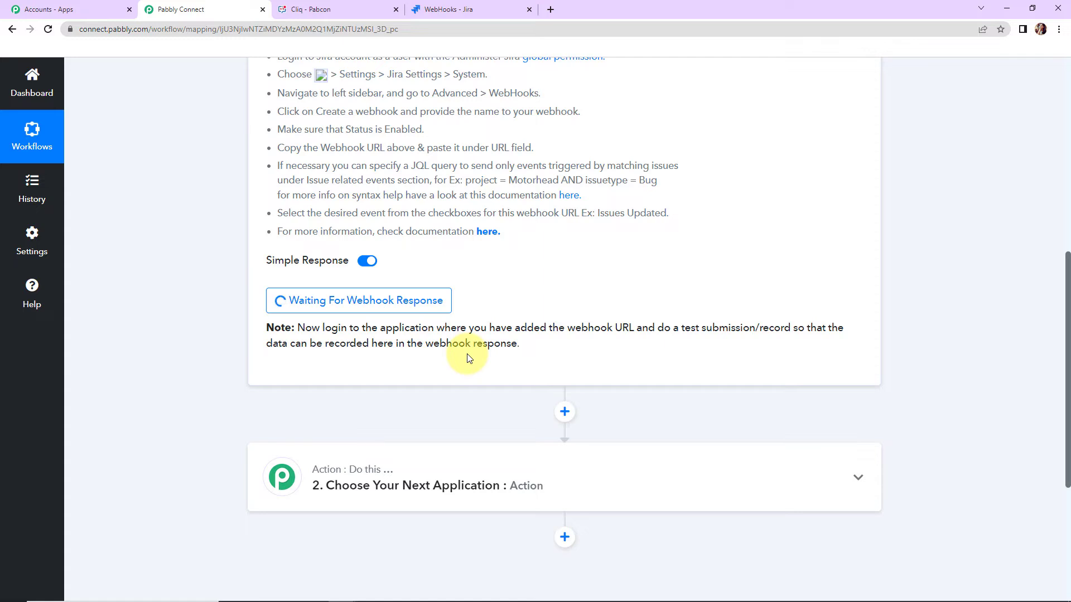
{"action": "left_click", "coordinate": [478, 4]}
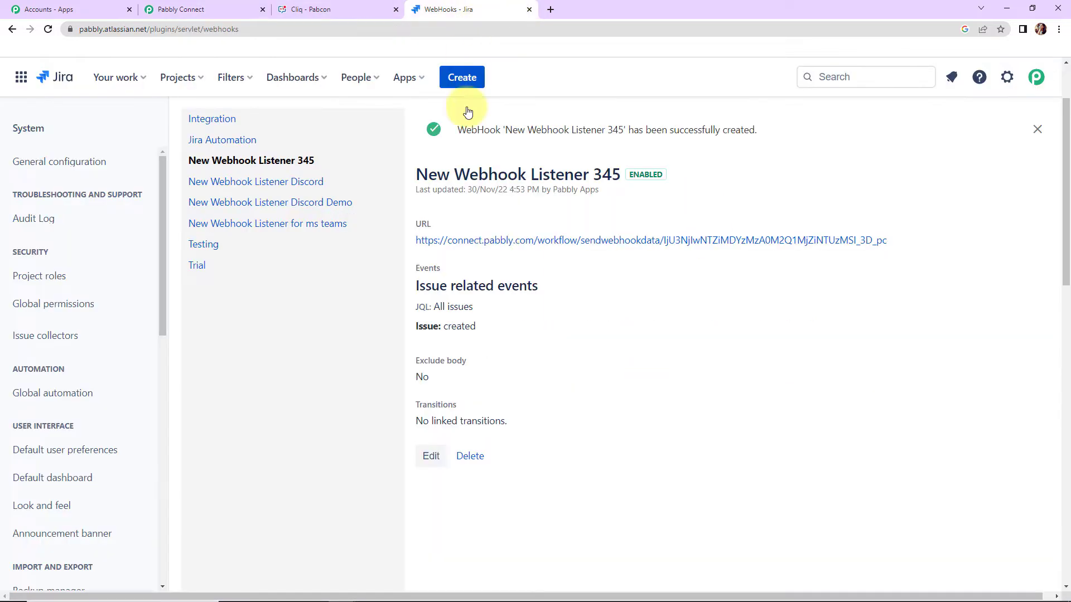
{"action": "left_click", "coordinate": [461, 78]}
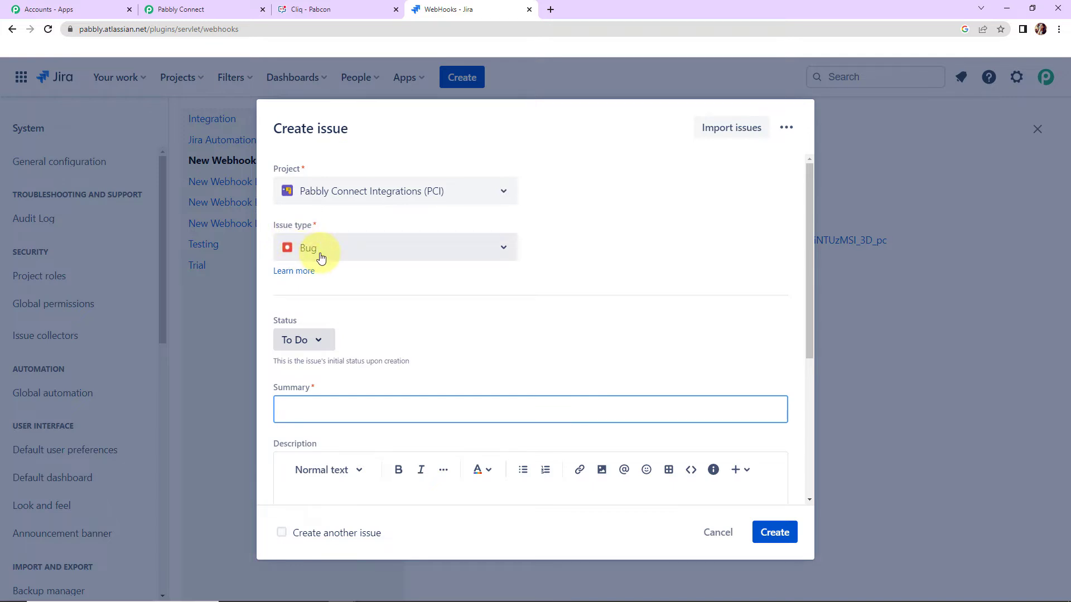
{"action": "left_click", "coordinate": [504, 248]}
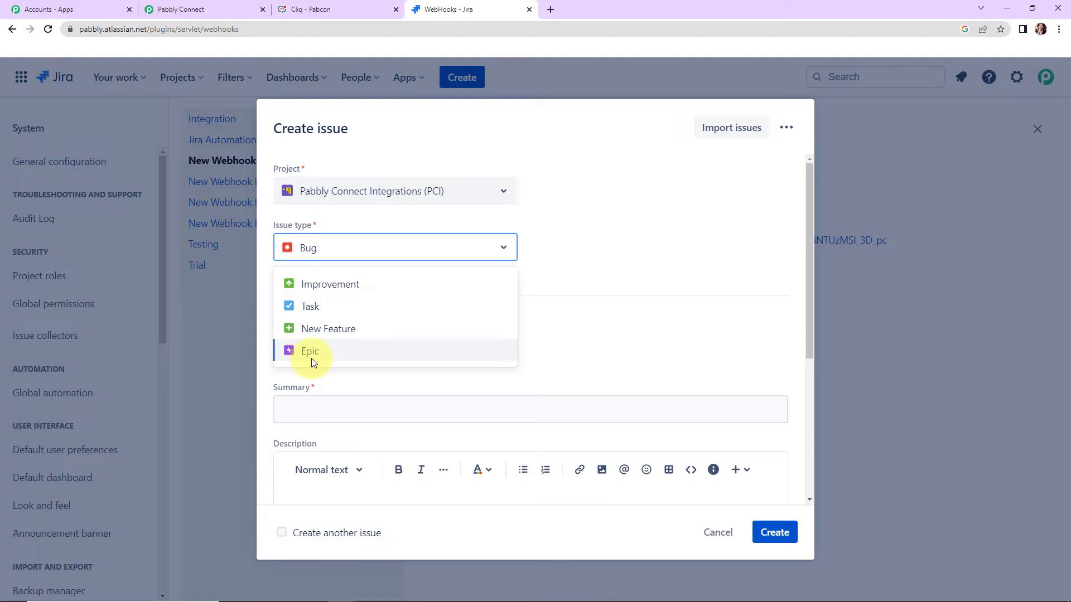
{"action": "left_click", "coordinate": [308, 308]}
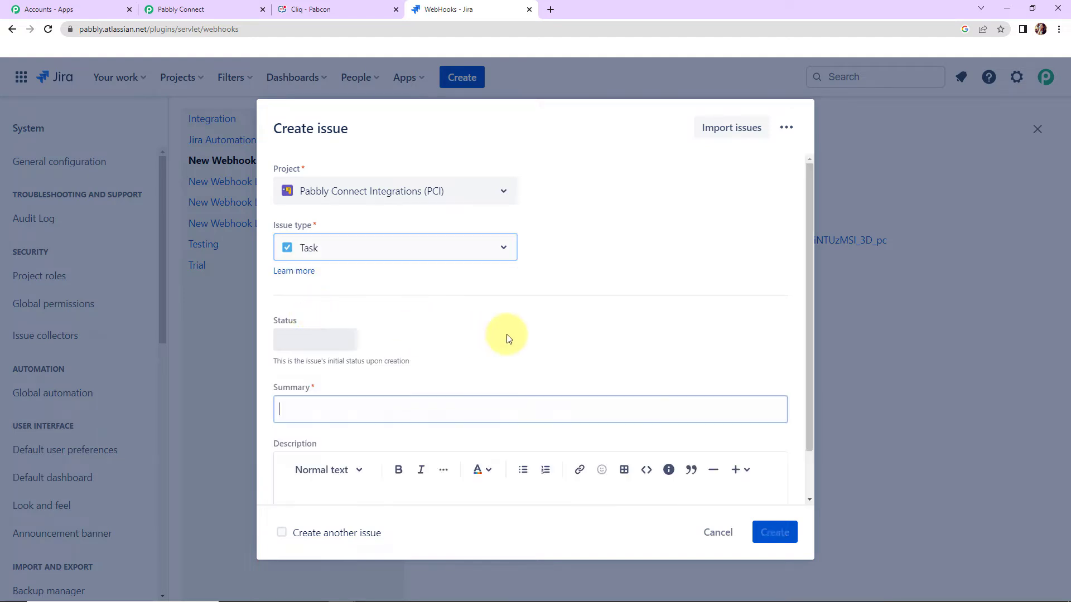
{"action": "scroll", "coordinate": [548, 320], "scroll_direction": "down", "scroll_amount": 3}
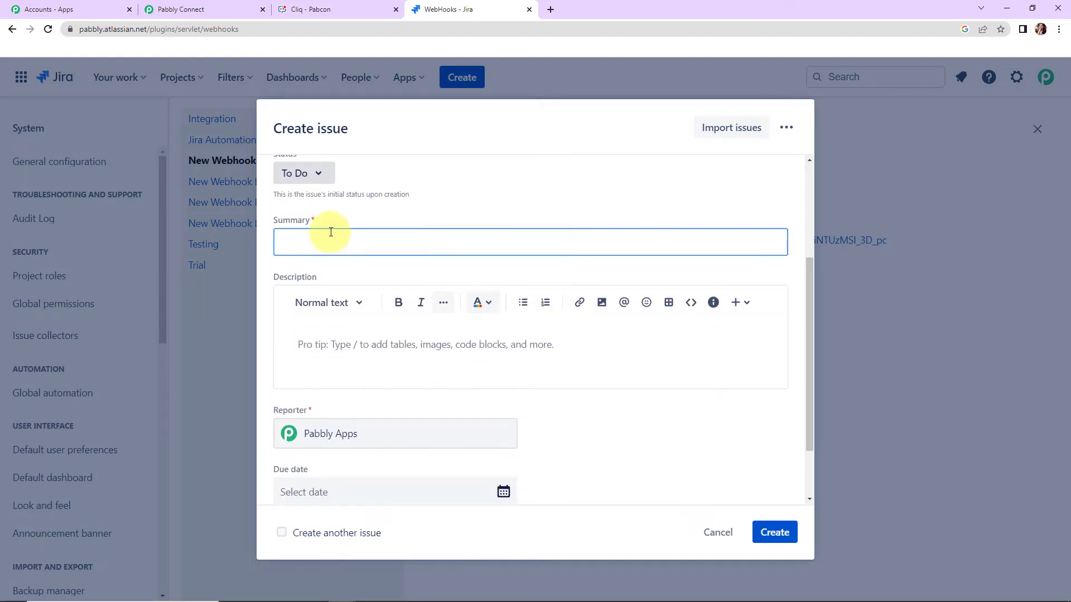
{"action": "left_click", "coordinate": [318, 175]}
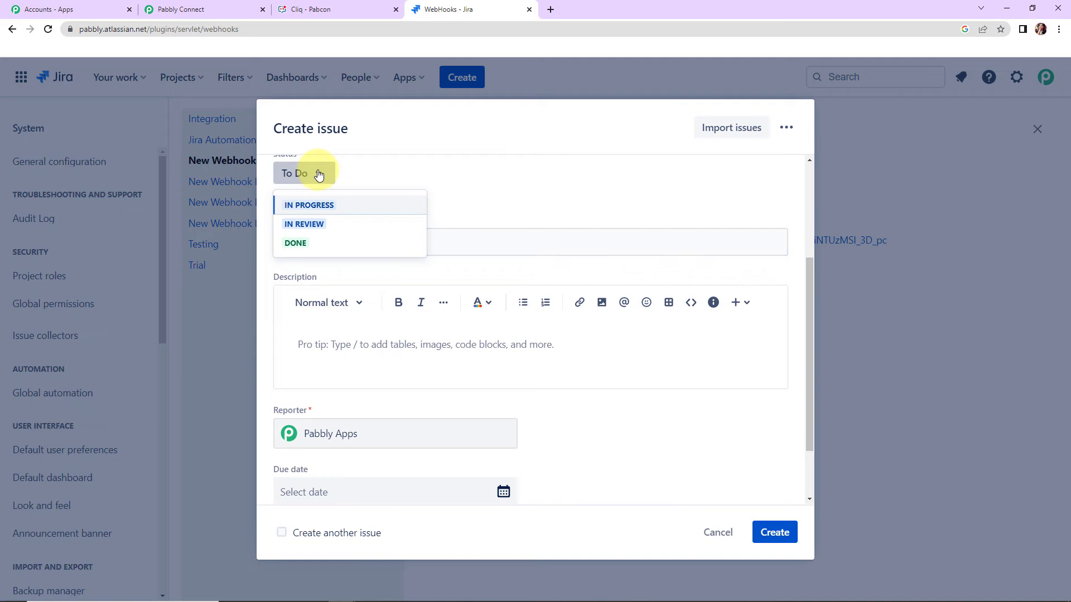
{"action": "left_click", "coordinate": [310, 205]}
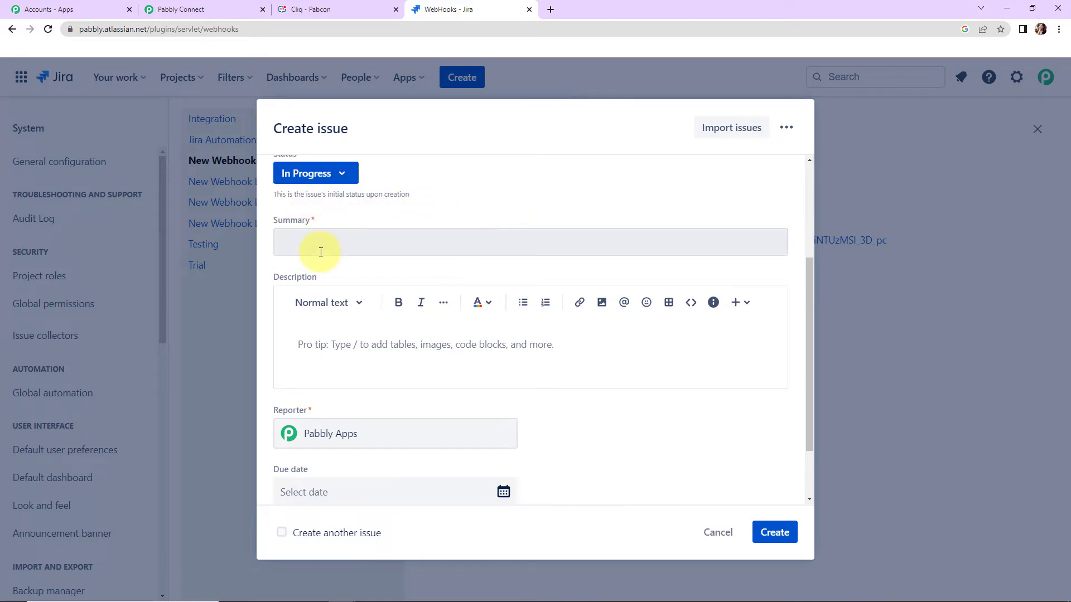
- Give the issue the summary "Demo Summary" and the description "The issue has been created because of technical error."
{"action": "scroll", "coordinate": [353, 350], "scroll_direction": "up", "scroll_amount": 2}
{"action": "left_click", "coordinate": [353, 350]}
{"action": "type", "text": "Demo"}
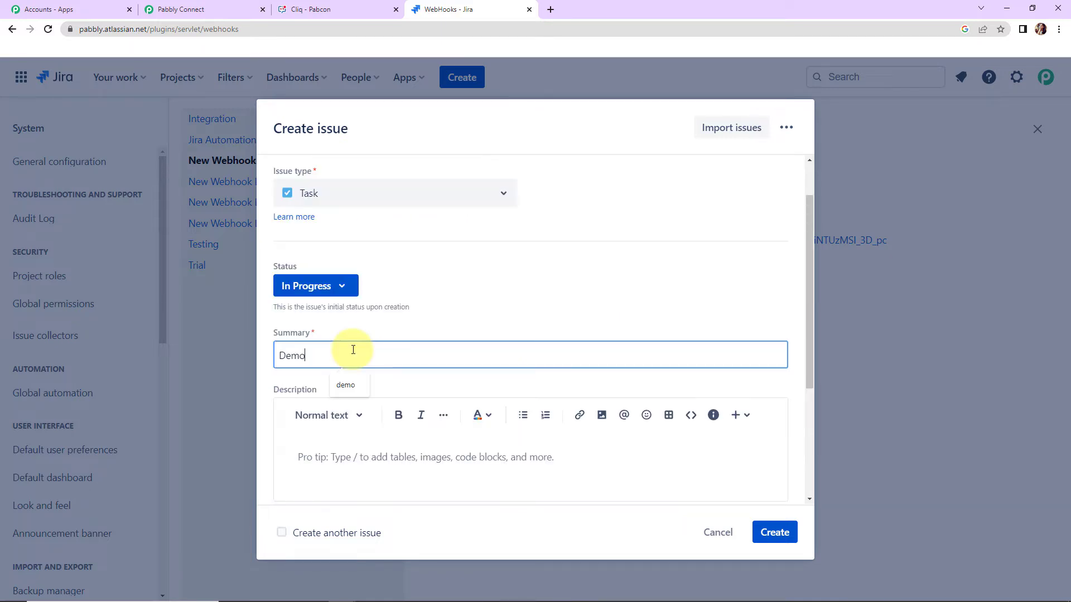
{"action": "type", "text": " Summary"}
{"action": "scroll", "coordinate": [353, 350], "scroll_direction": "down", "scroll_amount": 1}
{"action": "left_click", "coordinate": [311, 404]}
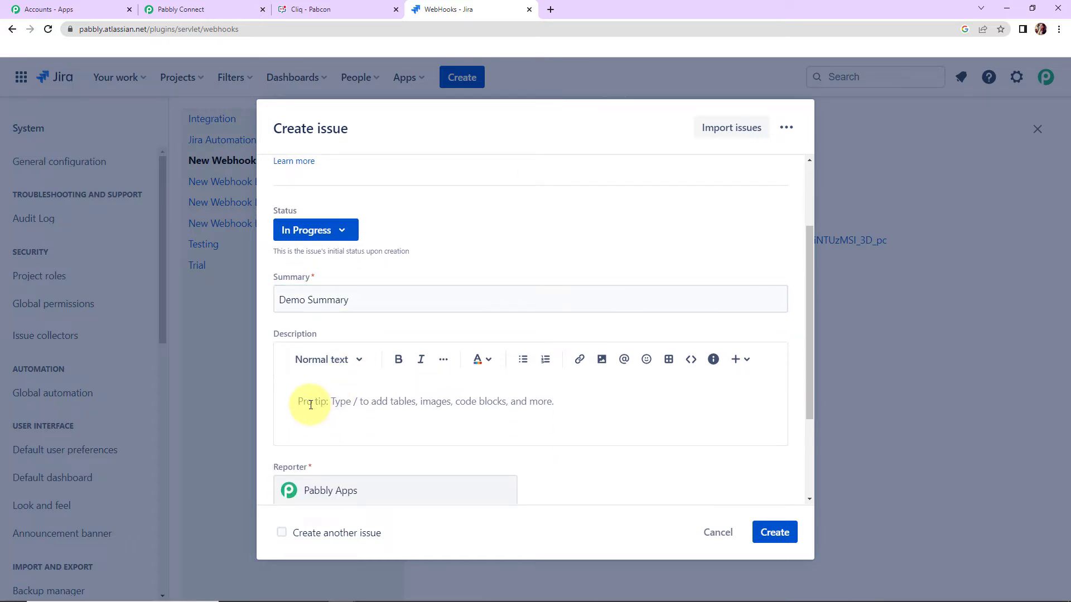
{"action": "type", "text": "Th"}
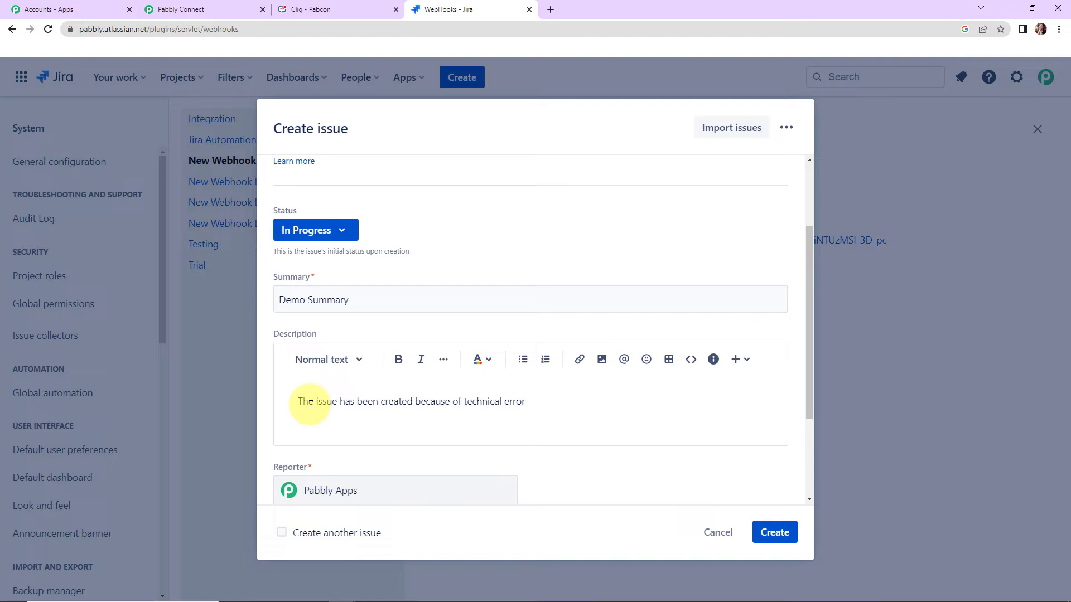
- Set the issue's due date to 12/2/2022 and create the issue
{"action": "scroll", "coordinate": [430, 357], "scroll_direction": "down", "scroll_amount": 3}
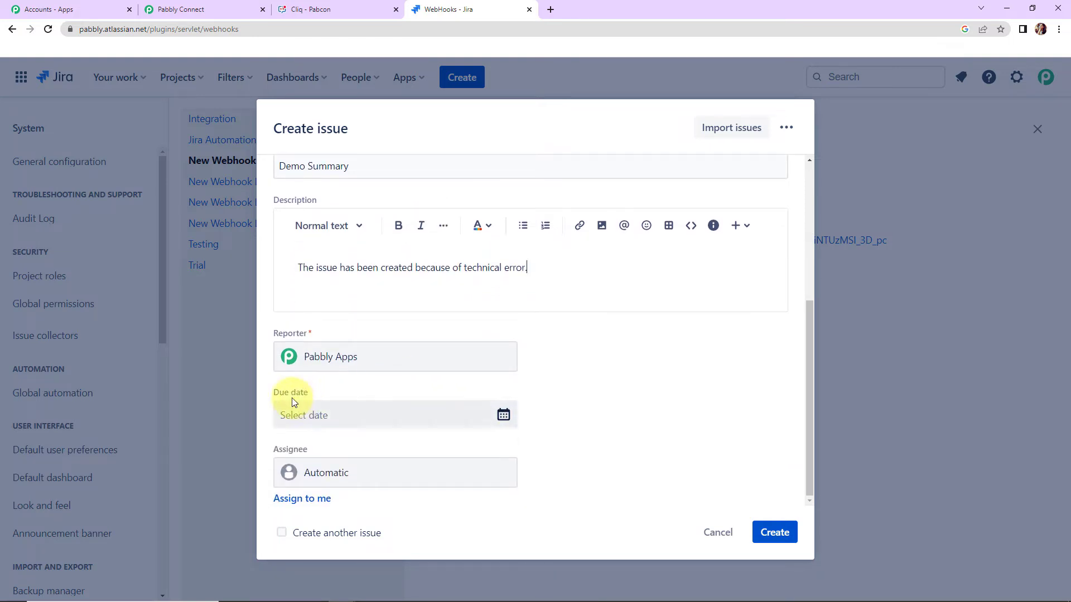
{"action": "left_click", "coordinate": [504, 416]}
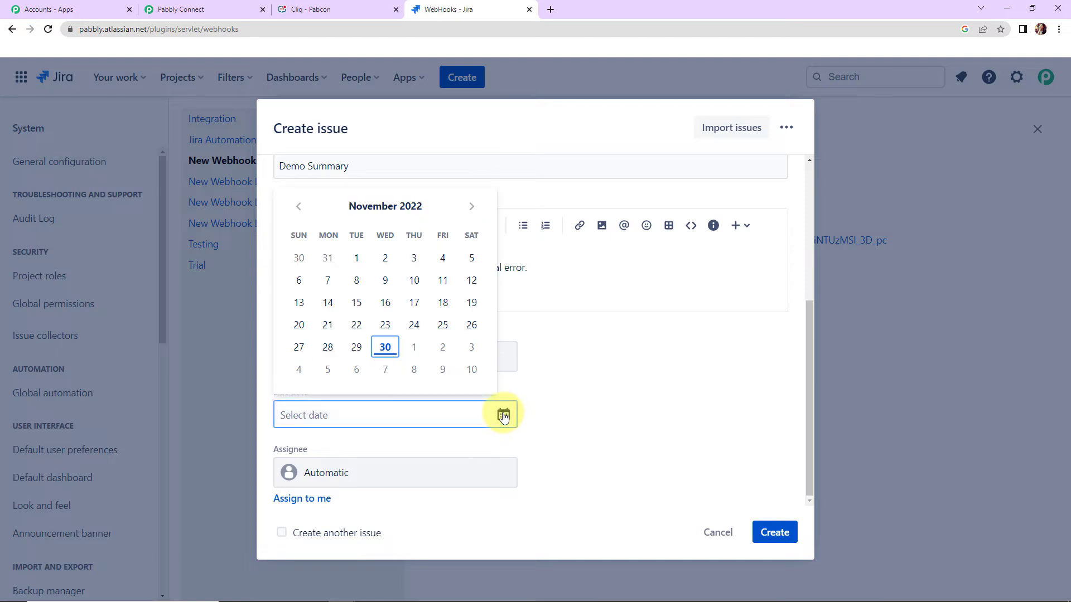
{"action": "left_click", "coordinate": [444, 348]}
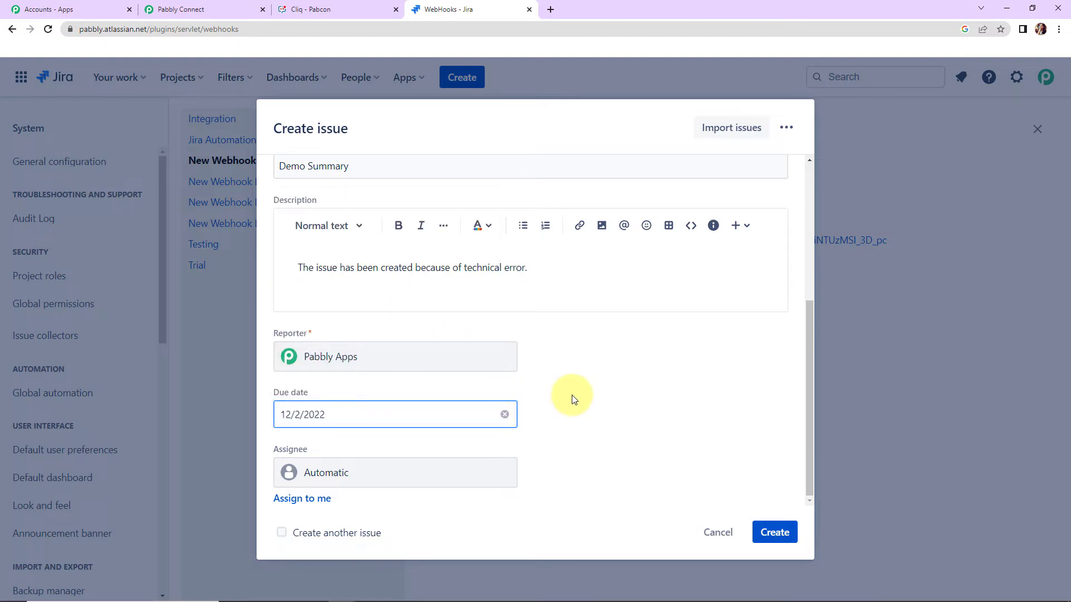
{"action": "left_click", "coordinate": [779, 536]}
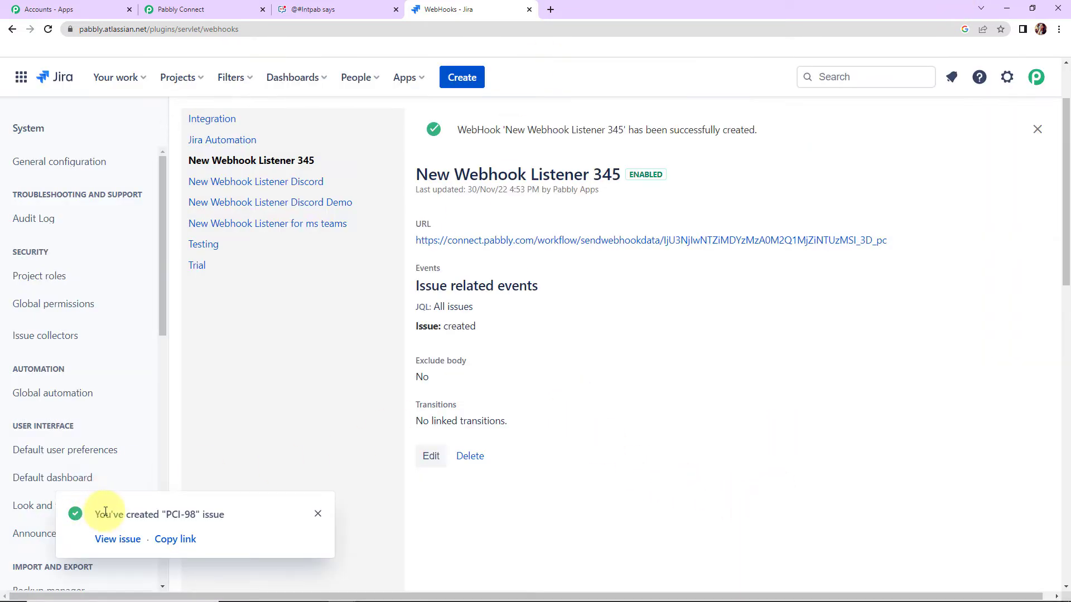
- Switch to Pabbly Connect and examine the issue fields in the captured webhook response, including status, project, due date, description and creation date
{"action": "left_click", "coordinate": [214, 5]}
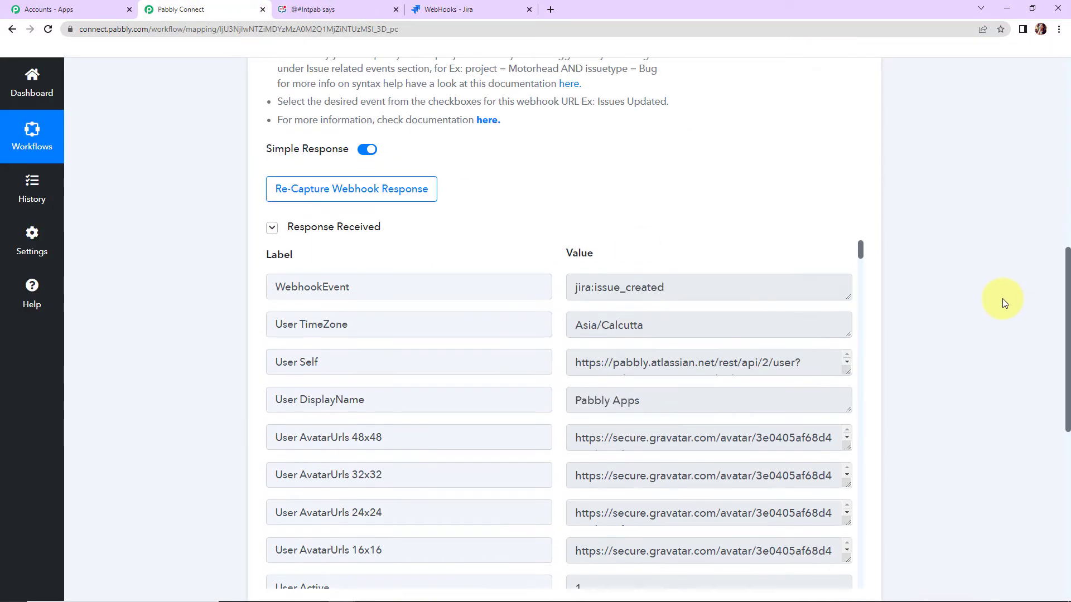
{"action": "scroll", "coordinate": [1002, 299], "scroll_direction": "down", "scroll_amount": 2}
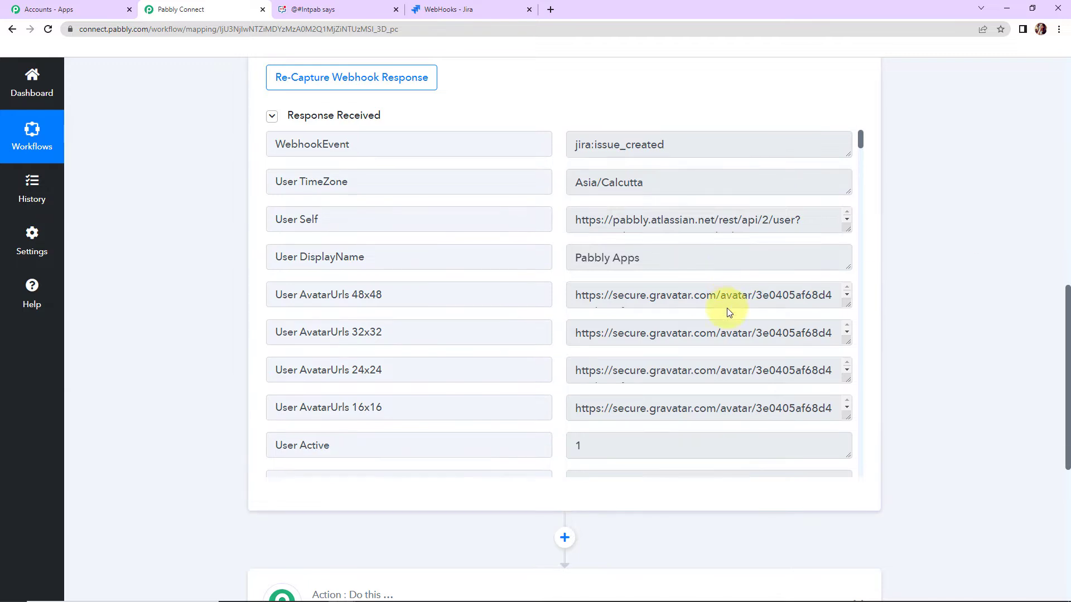
{"action": "scroll", "coordinate": [727, 308], "scroll_direction": "down", "scroll_amount": 2}
{"action": "scroll", "coordinate": [728, 308], "scroll_direction": "down", "scroll_amount": 2}
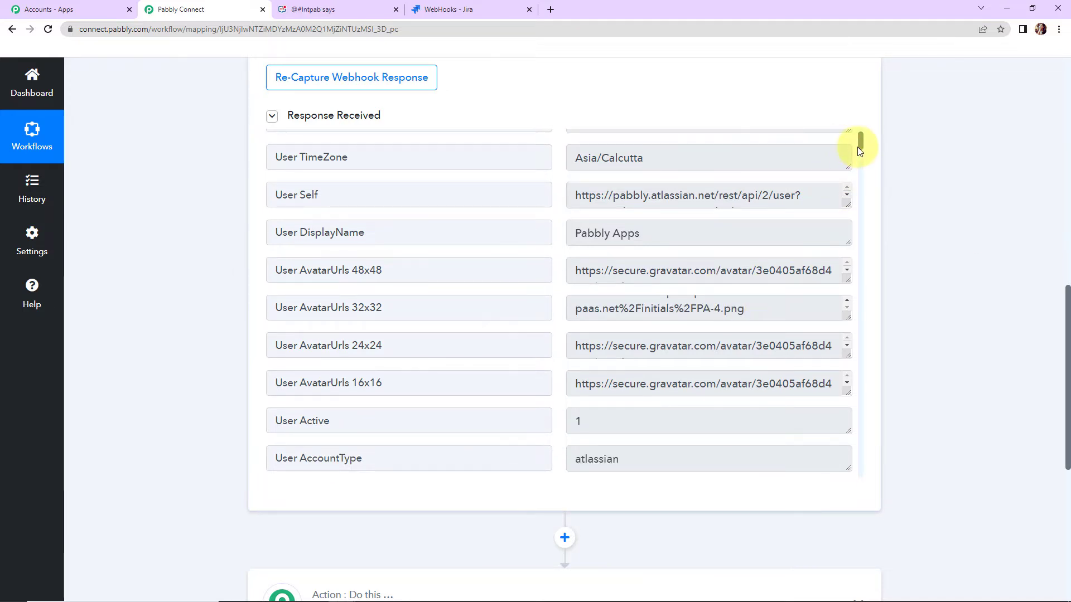
{"action": "left_click_drag", "start_coordinate": [860, 143], "coordinate": [865, 205]}
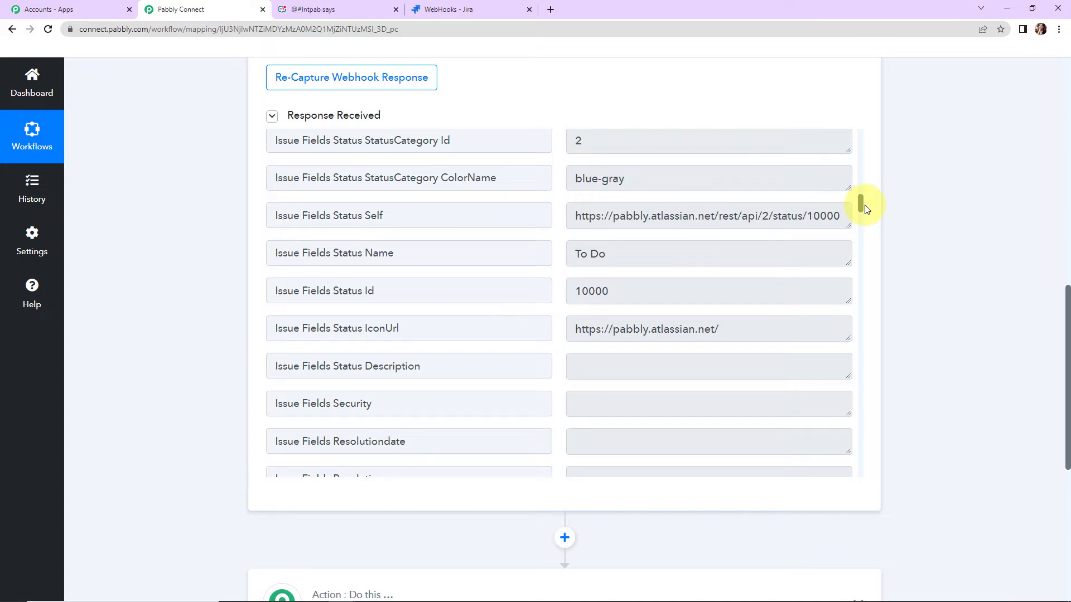
{"action": "left_click_drag", "start_coordinate": [865, 209], "coordinate": [866, 241]}
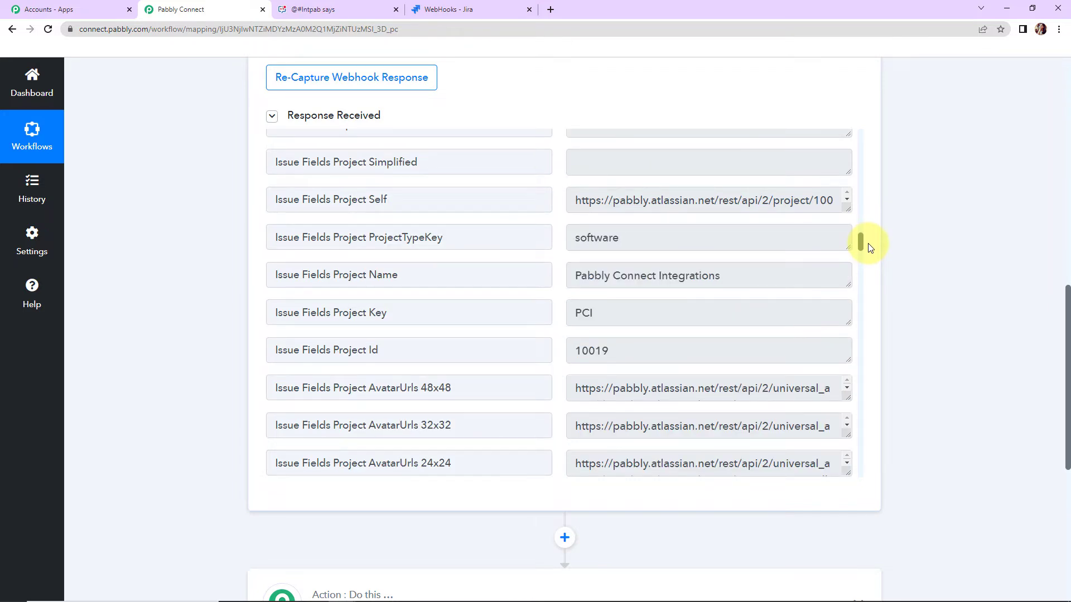
{"action": "left_click_drag", "start_coordinate": [870, 247], "coordinate": [873, 299]}
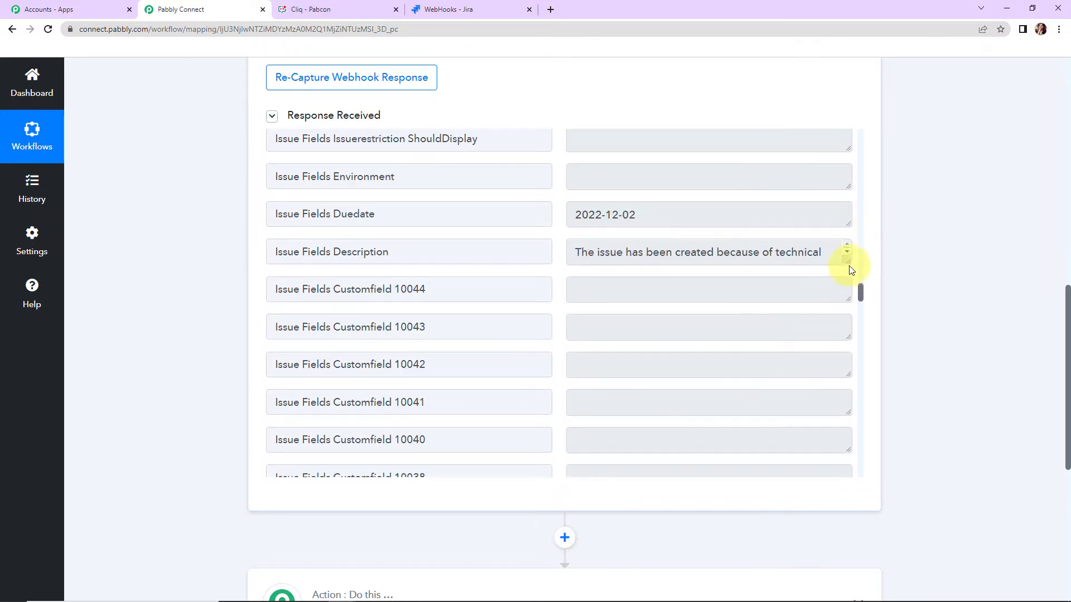
{"action": "left_click_drag", "start_coordinate": [848, 261], "coordinate": [861, 386]}
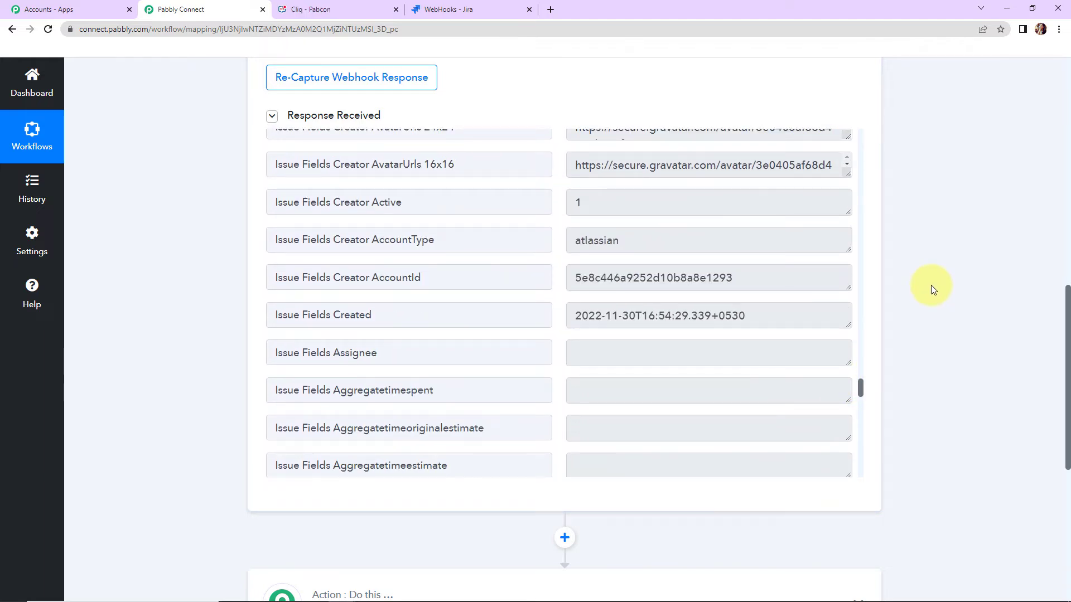
- Set up the workflow's action step with Zoho Cliq as the app and Send Message to Channel as the action event
{"action": "scroll", "coordinate": [931, 285], "scroll_direction": "down", "scroll_amount": 7}
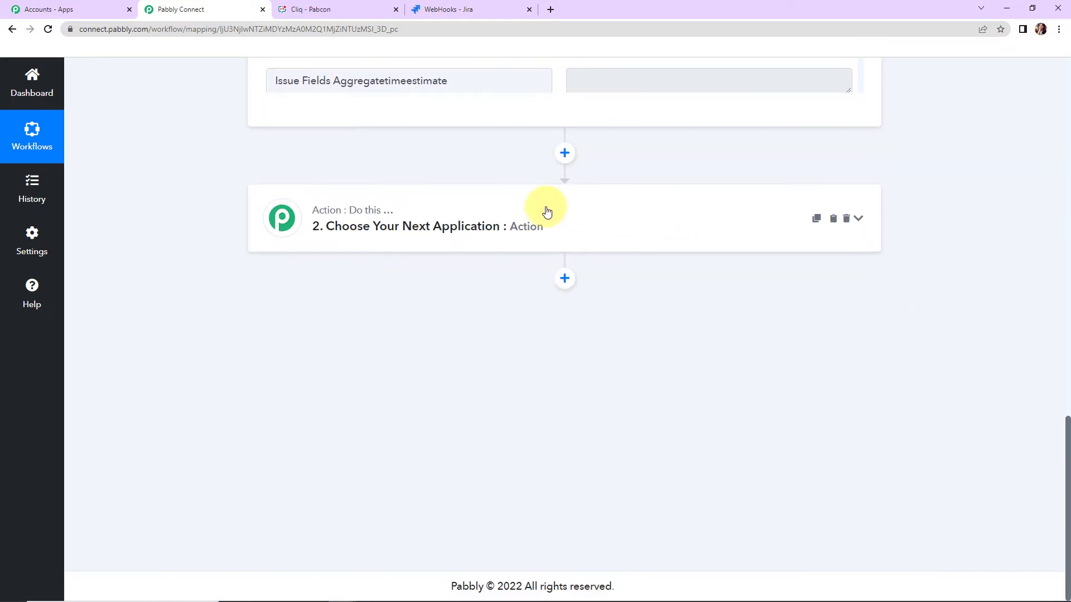
{"action": "left_click", "coordinate": [407, 224]}
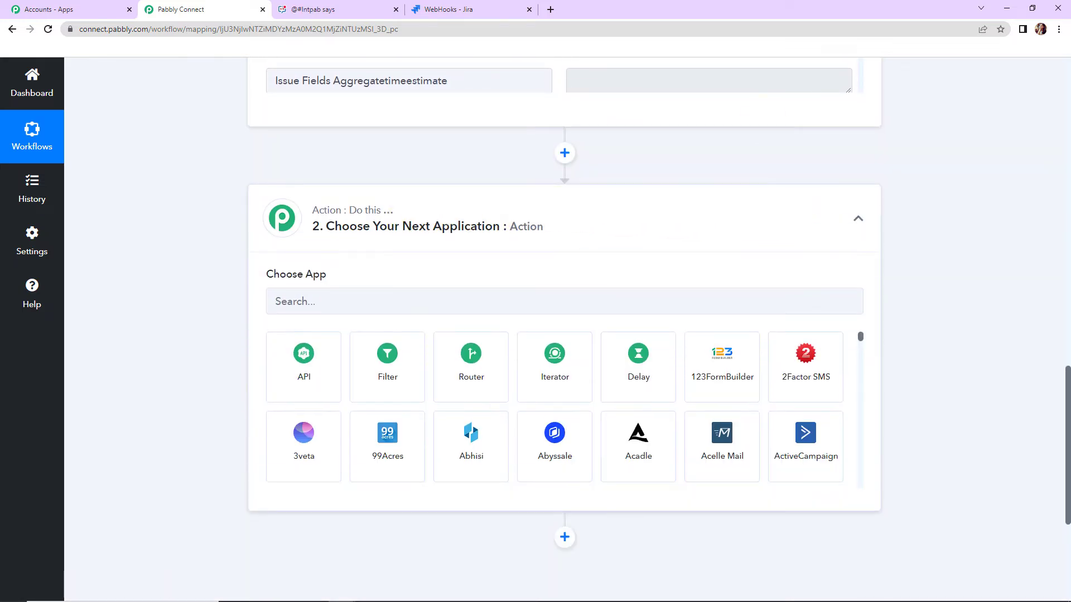
{"action": "left_click", "coordinate": [427, 304]}
{"action": "type", "text": "zoho"}
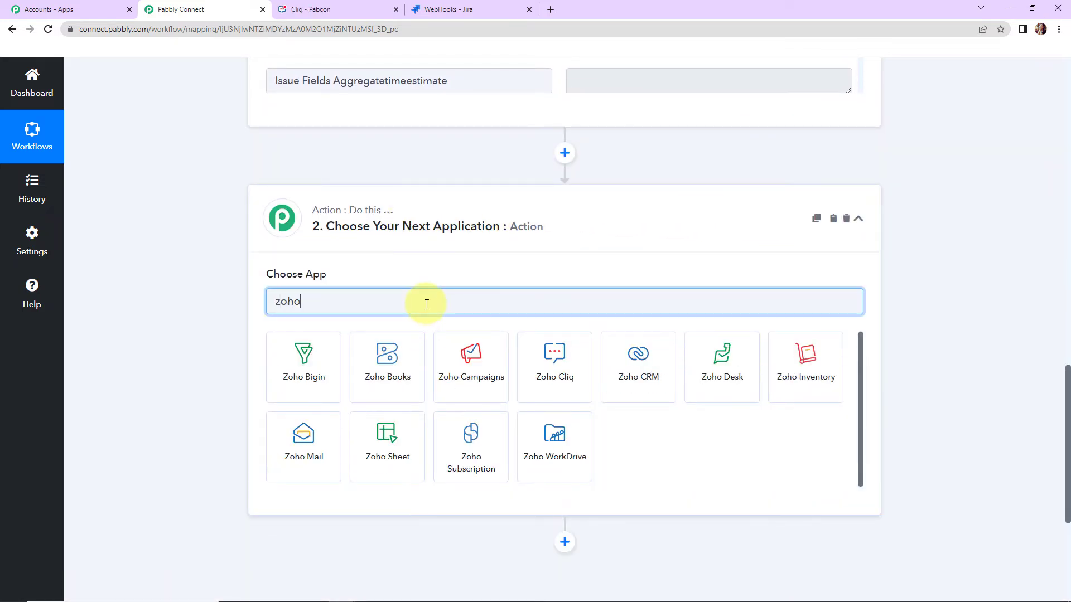
{"action": "left_click", "coordinate": [568, 356]}
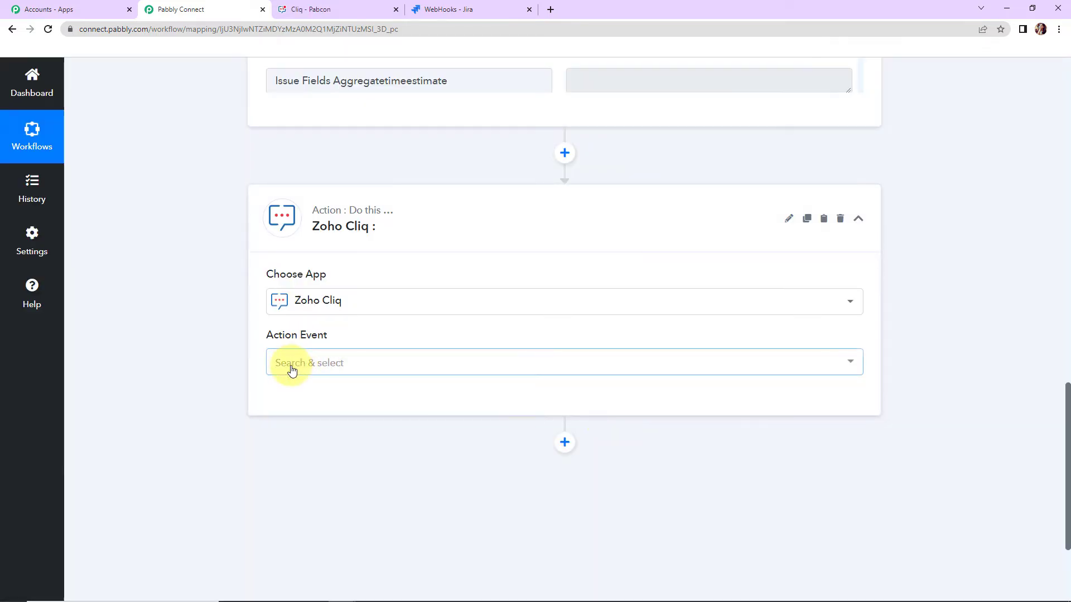
{"action": "left_click", "coordinate": [291, 368]}
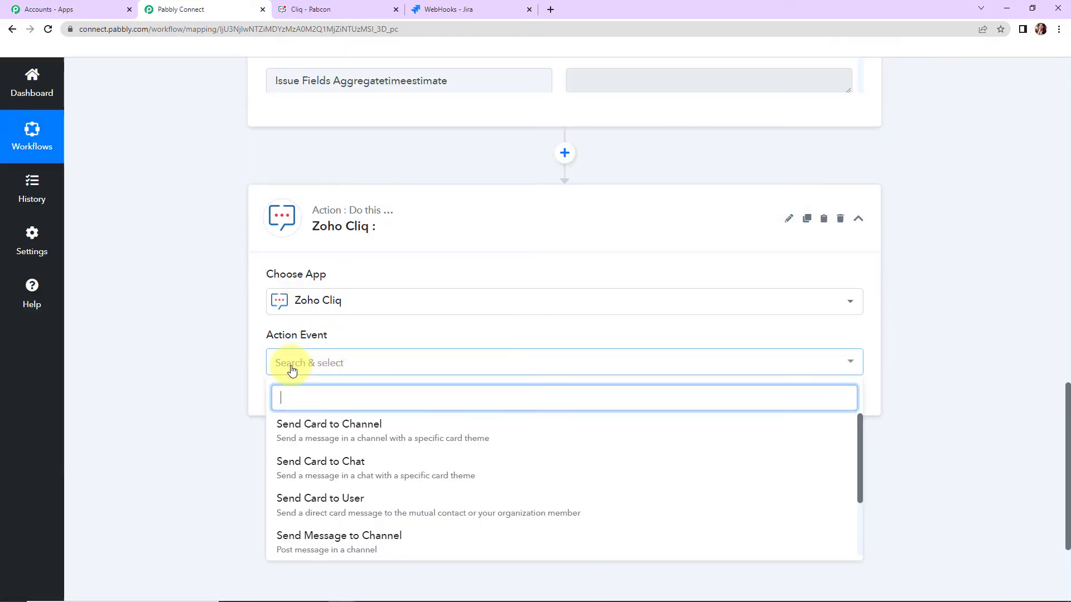
{"action": "left_click", "coordinate": [344, 540]}
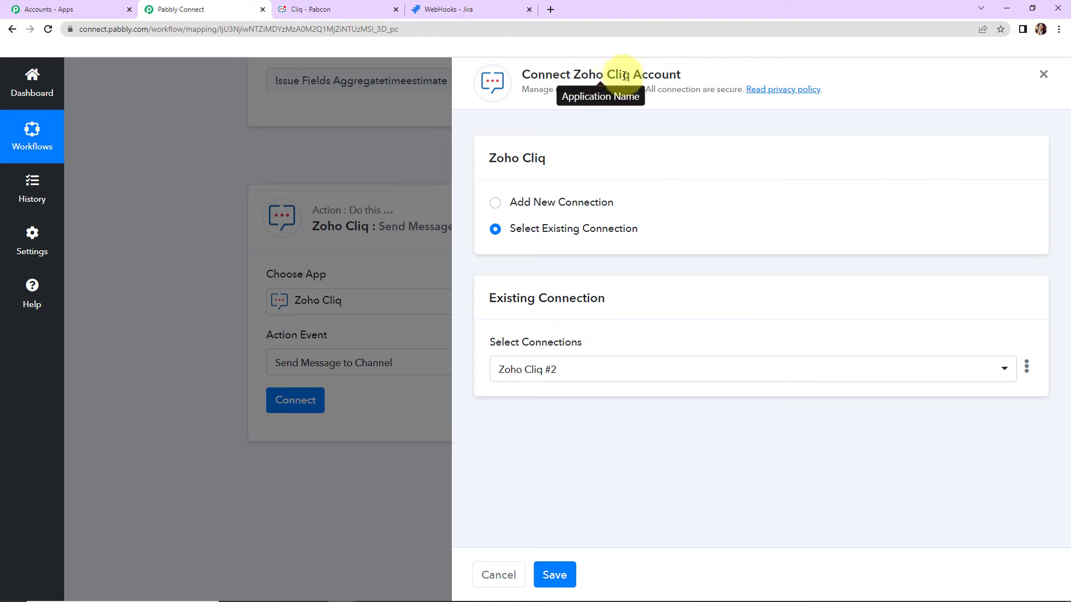
- Start a new Zoho Cliq connection, look up the account's domain in the Cliq page URL and return to Pabbly Connect
{"action": "left_click", "coordinate": [506, 203]}
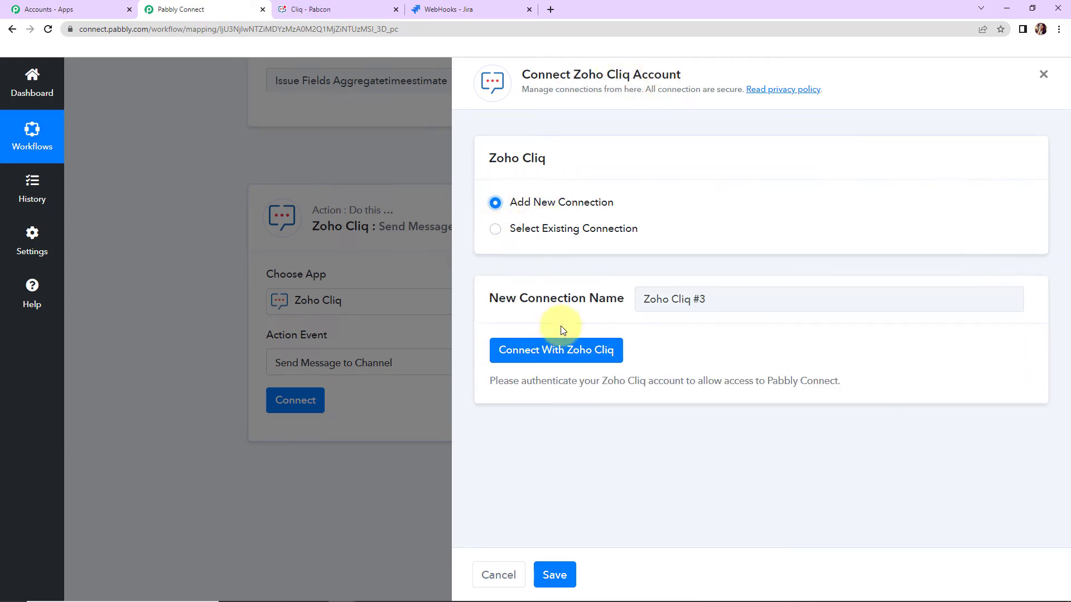
{"action": "left_click", "coordinate": [547, 352]}
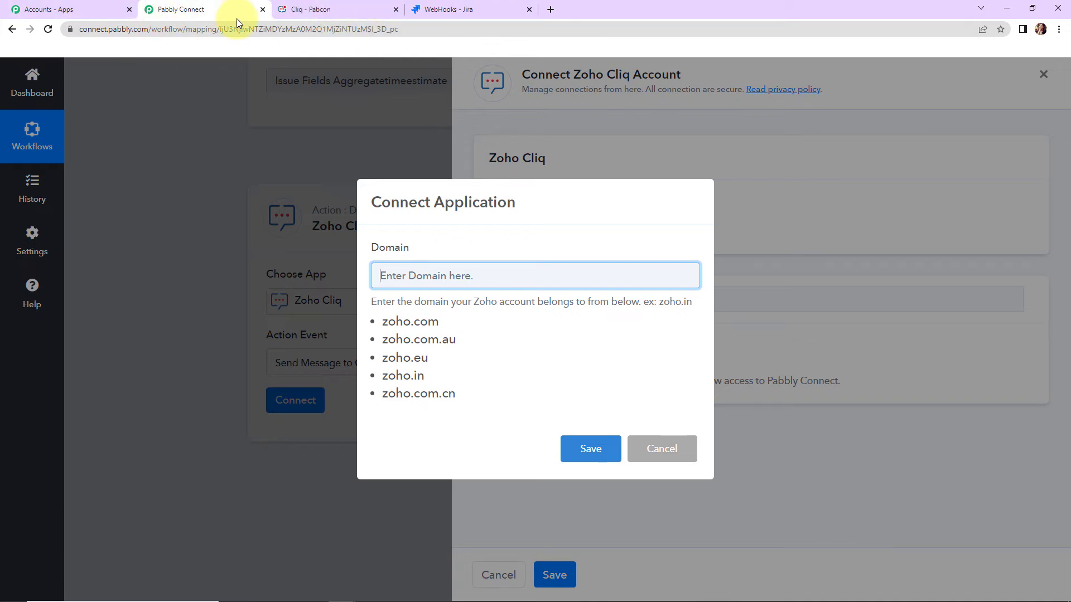
{"action": "left_click", "coordinate": [334, 10]}
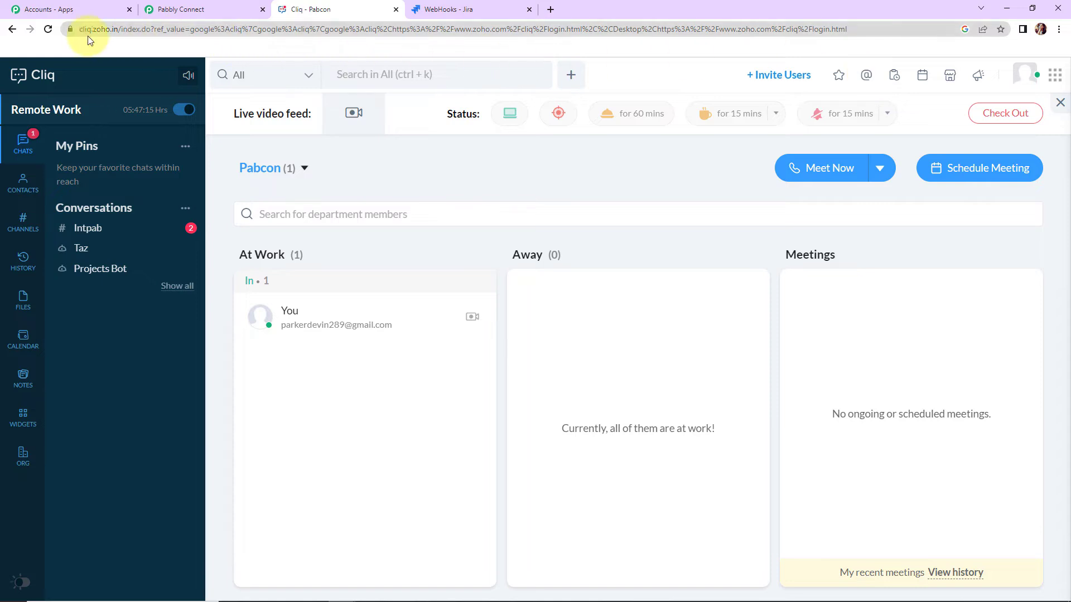
{"action": "left_click", "coordinate": [117, 29]}
{"action": "left_click", "coordinate": [116, 31]}
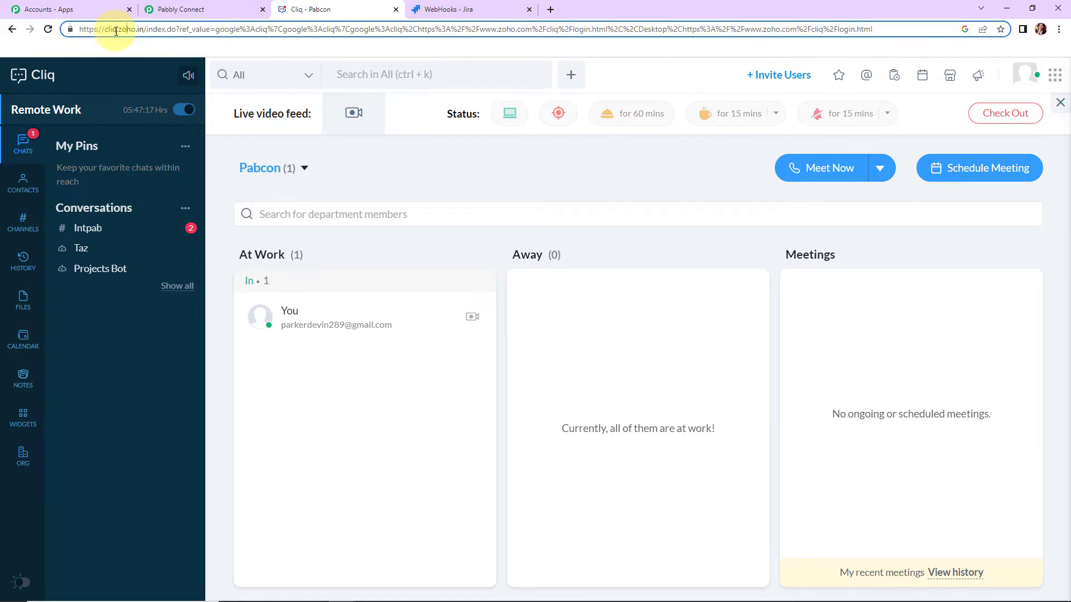
{"action": "left_click_drag", "start_coordinate": [120, 29], "coordinate": [142, 29]}
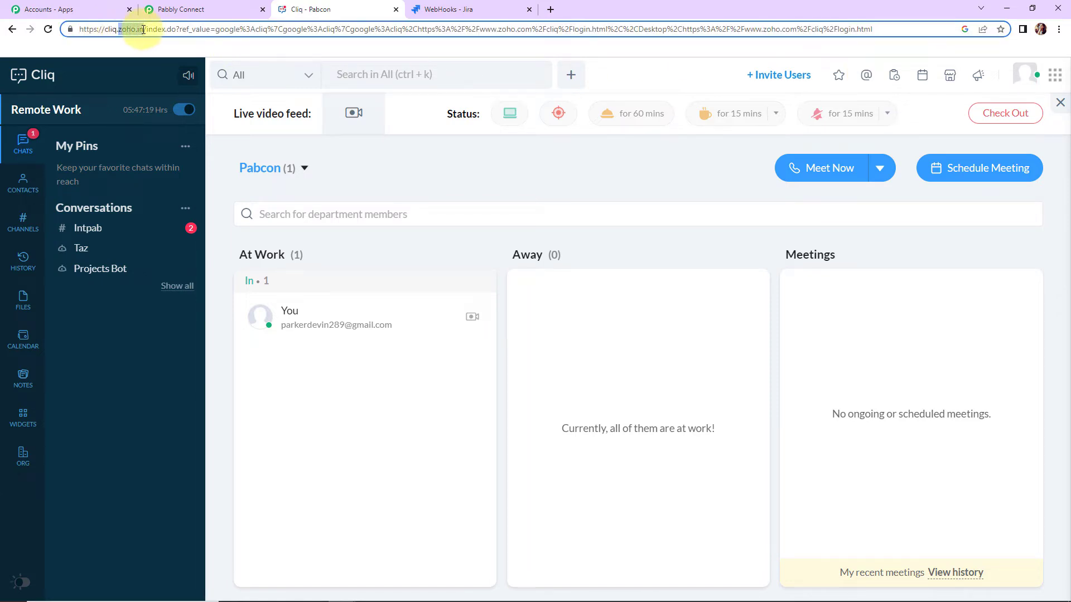
{"action": "left_click", "coordinate": [214, 12]}
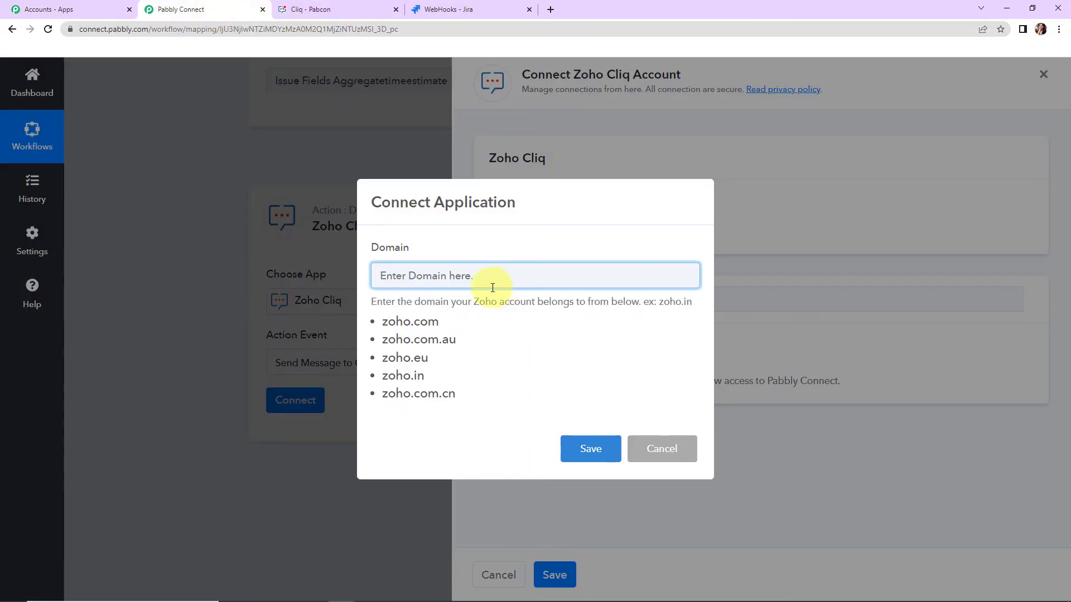
- Set the connection's domain to zoho.in by copying it from the listed examples, save it and accept Pabbly Connect's access to Zoho Cliq
{"action": "left_click_drag", "start_coordinate": [435, 376], "coordinate": [386, 379]}
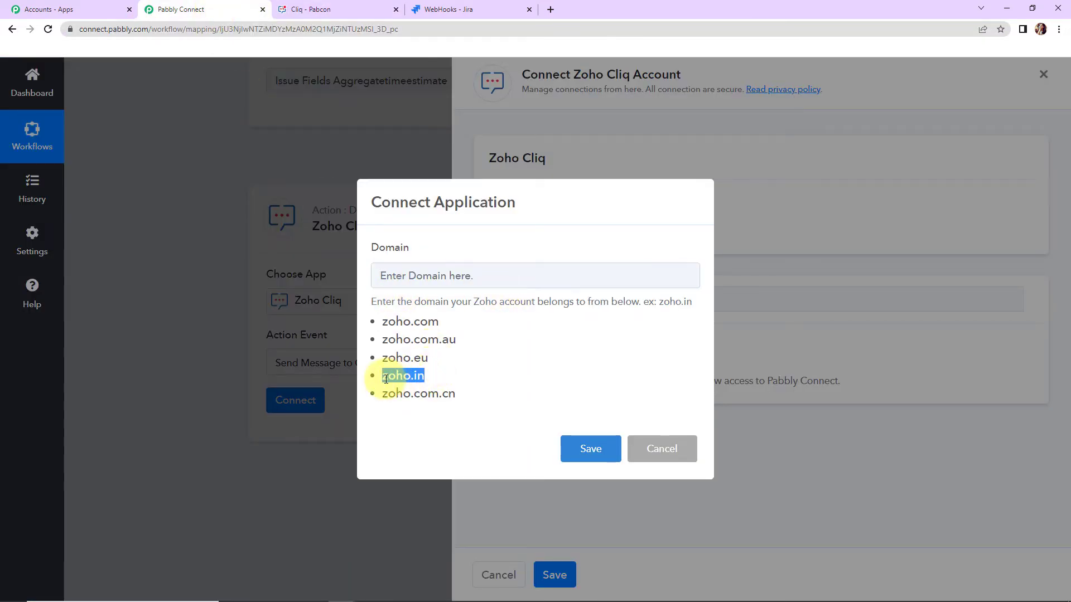
{"action": "right_click", "coordinate": [386, 380]}
{"action": "left_click", "coordinate": [410, 385]}
{"action": "left_click", "coordinate": [407, 272]}
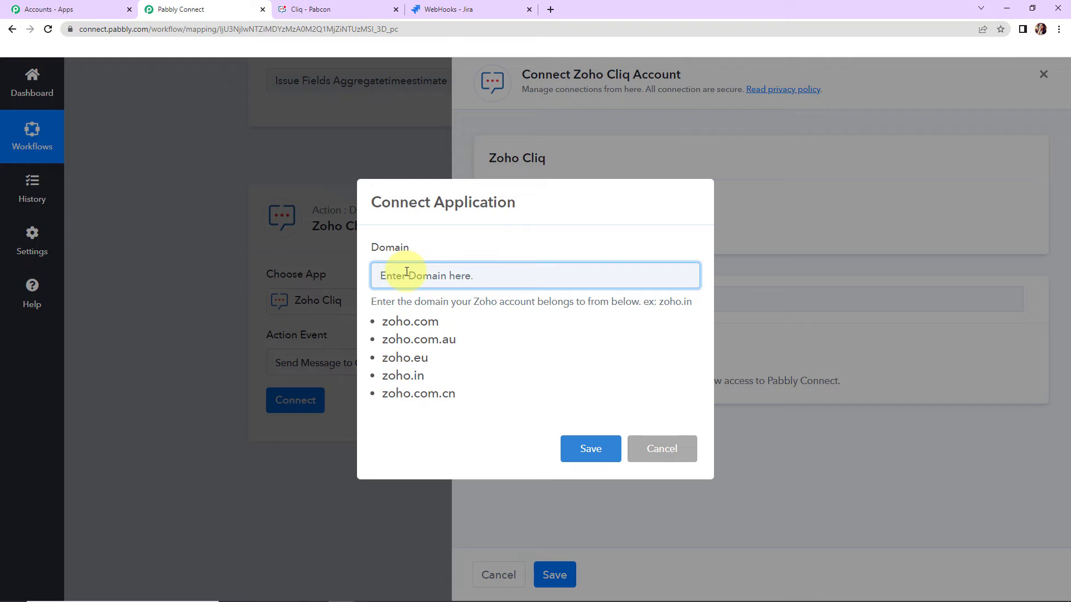
{"action": "key", "text": "ctrl+v"}
{"action": "left_click", "coordinate": [575, 450]}
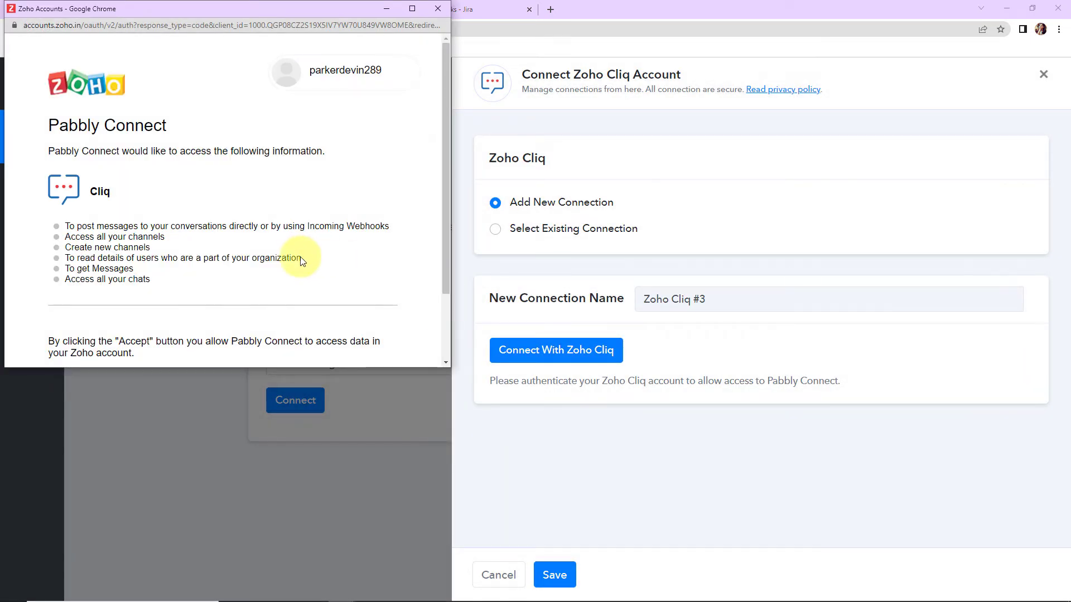
{"action": "scroll", "coordinate": [297, 250], "scroll_direction": "down", "scroll_amount": 2}
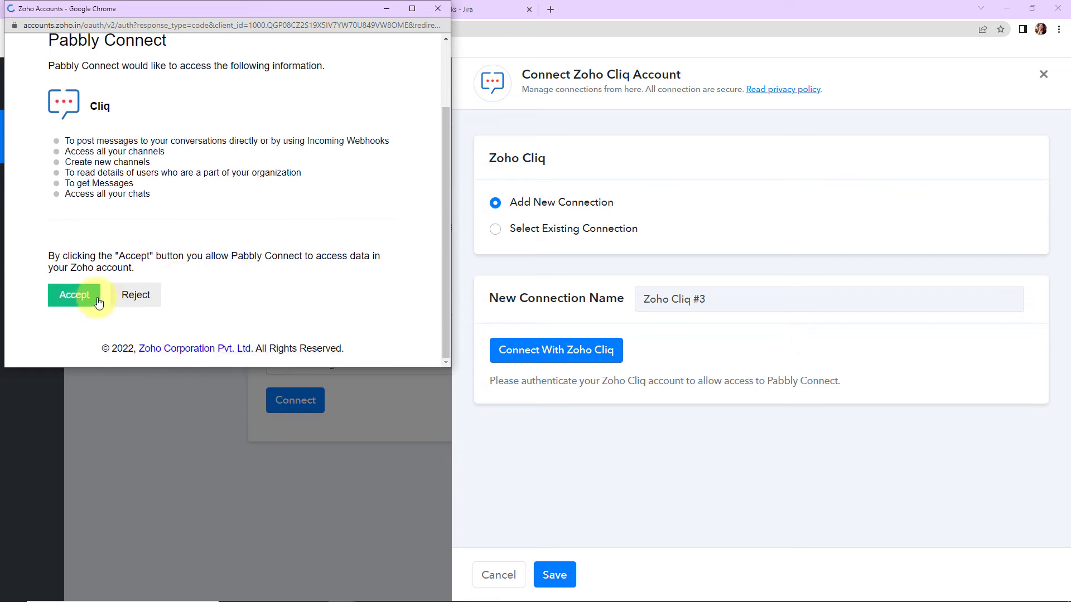
{"action": "left_click", "coordinate": [80, 300]}
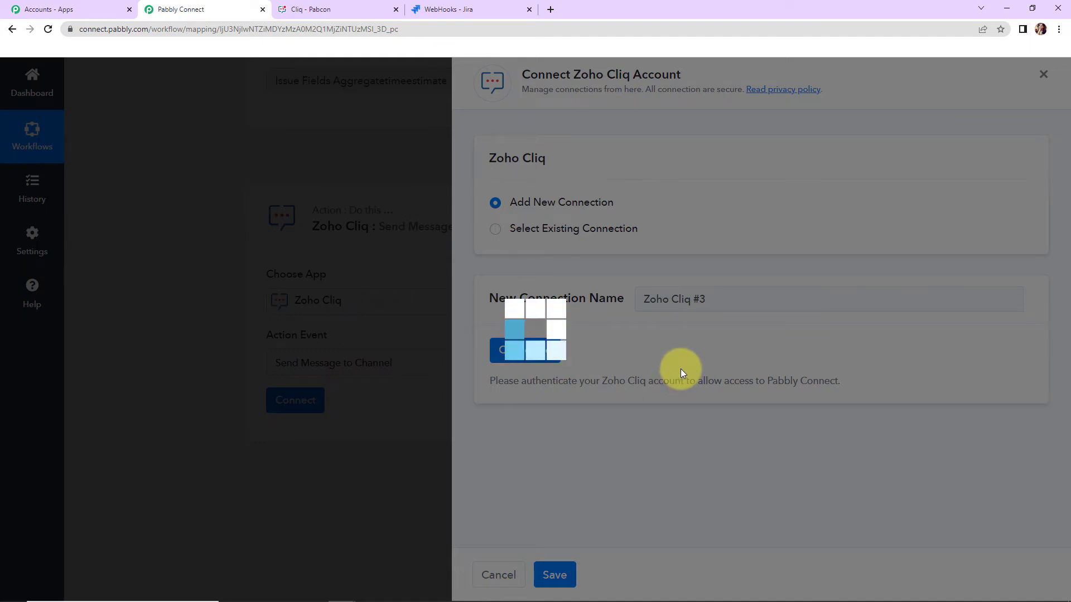
- Review the action's channel setting, switch to Zoho Cliq to check the Intpab channel and view the options for Conversations
{"action": "scroll", "coordinate": [451, 273], "scroll_direction": "down", "scroll_amount": 7}
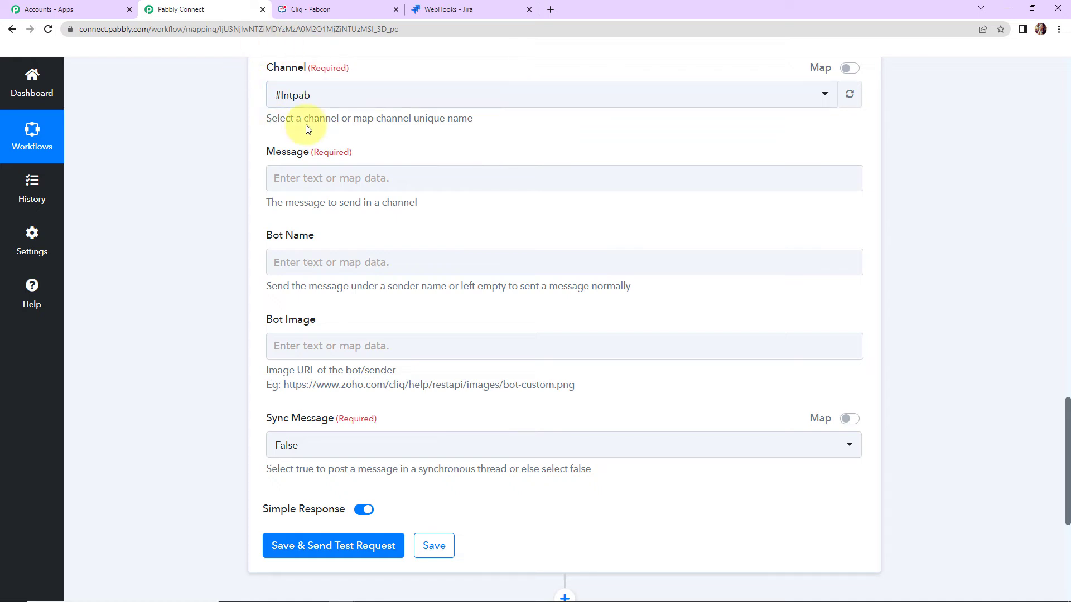
{"action": "left_click", "coordinate": [337, 7]}
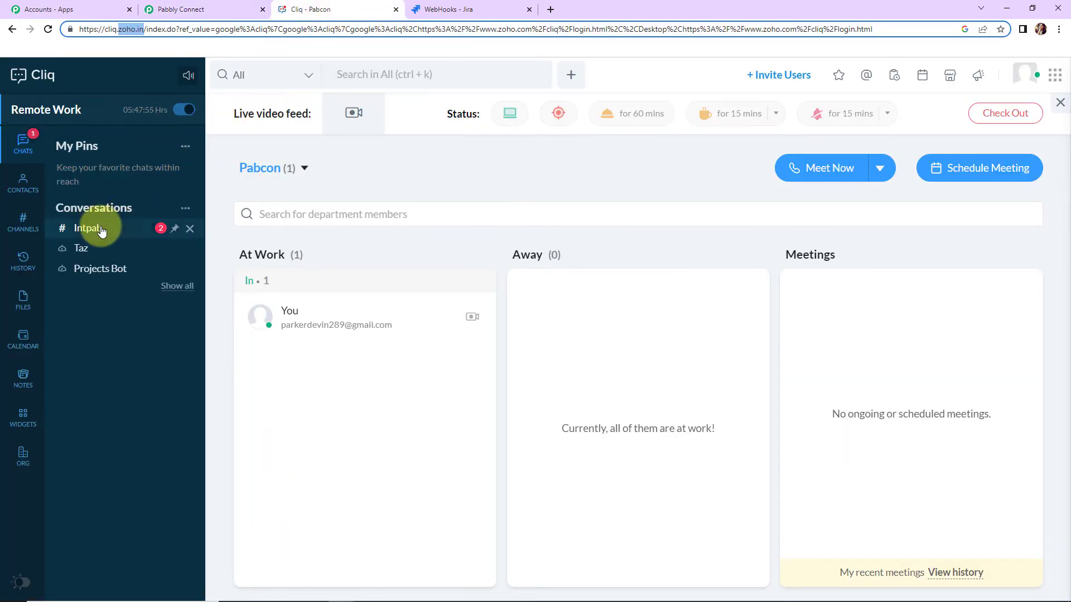
{"action": "mouse_move", "coordinate": [79, 234]}
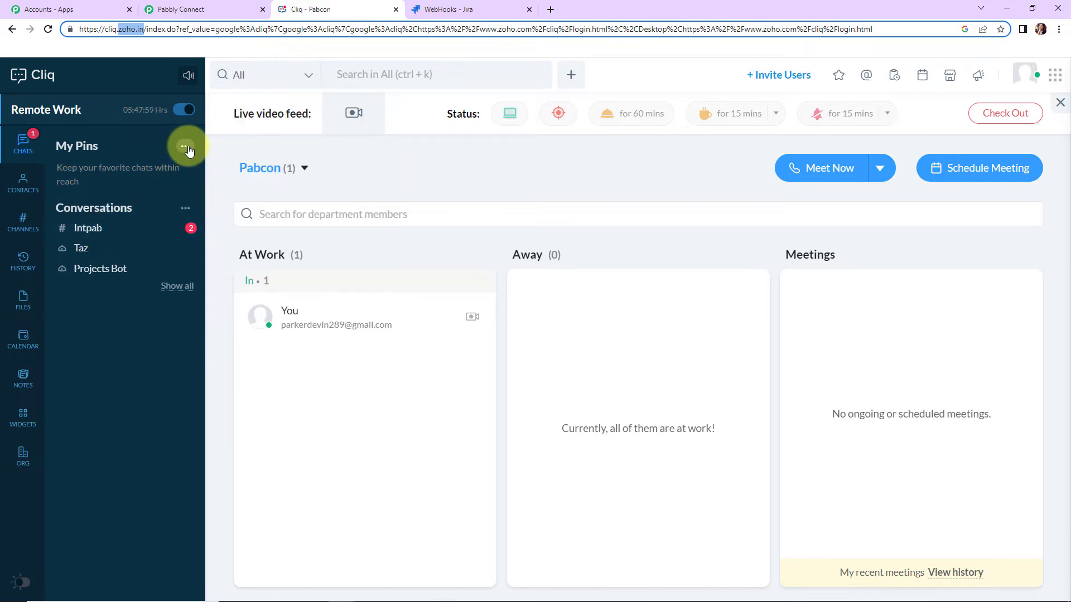
{"action": "left_click", "coordinate": [185, 208]}
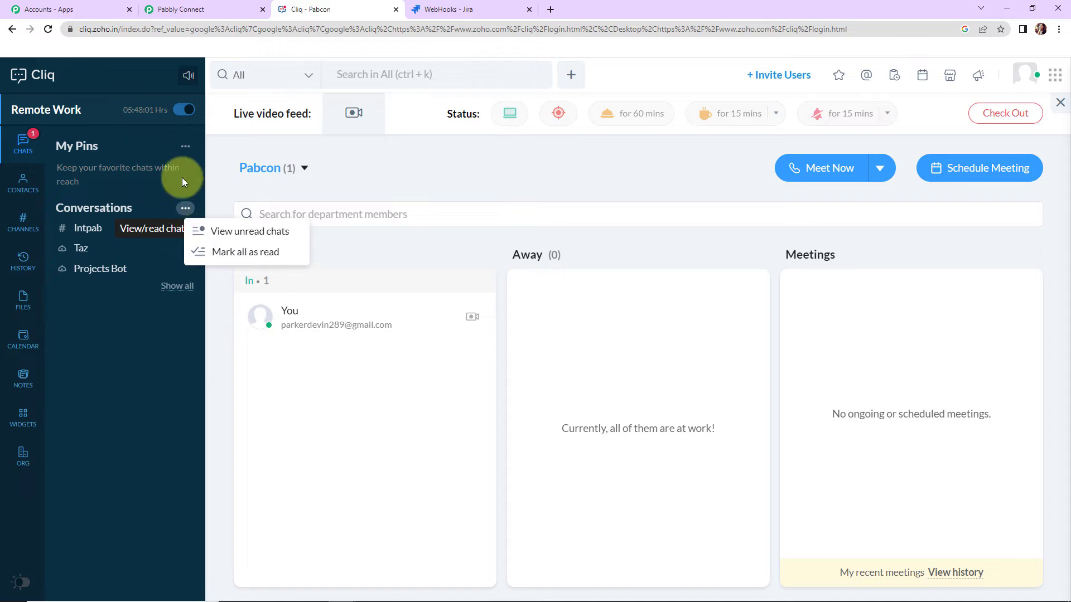
- View the Intpab channel's messages in Zoho Cliq and switch back to the Pabbly Connect workflow
{"action": "left_click", "coordinate": [185, 147]}
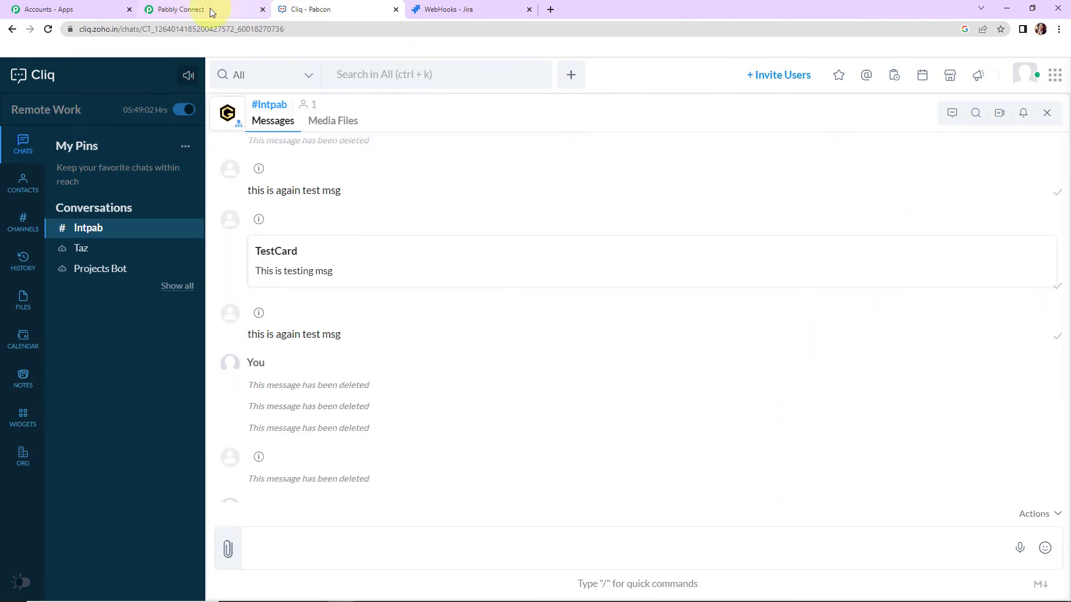
{"action": "left_click", "coordinate": [209, 9]}
{"action": "left_click", "coordinate": [300, 177]}
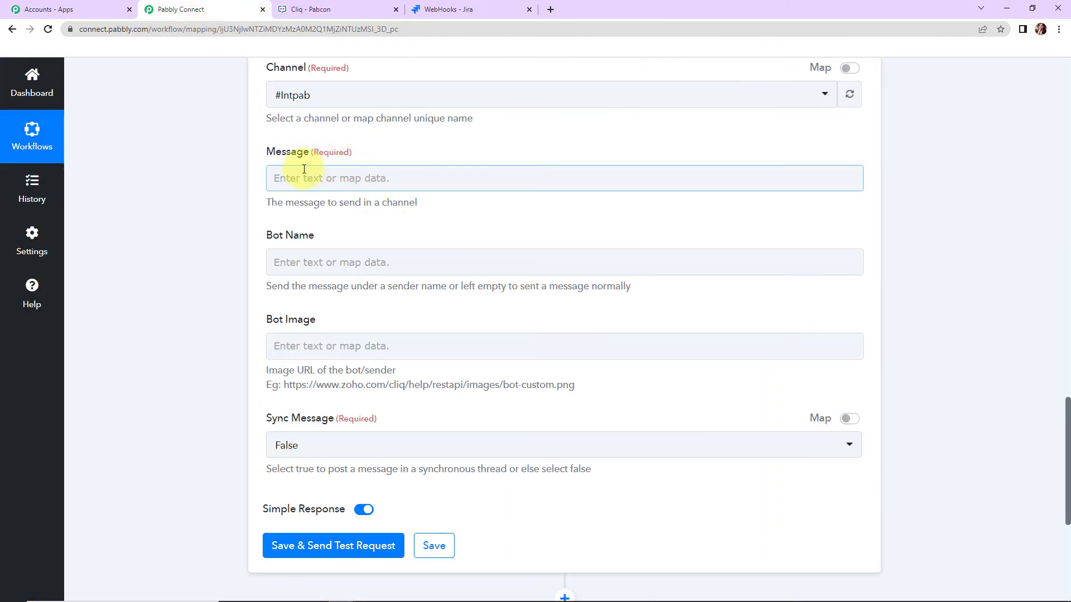
- Begin the channel message with "A new issue has been created on Jira Software." followed by a separate "Details:" line
{"action": "left_click", "coordinate": [298, 180]}
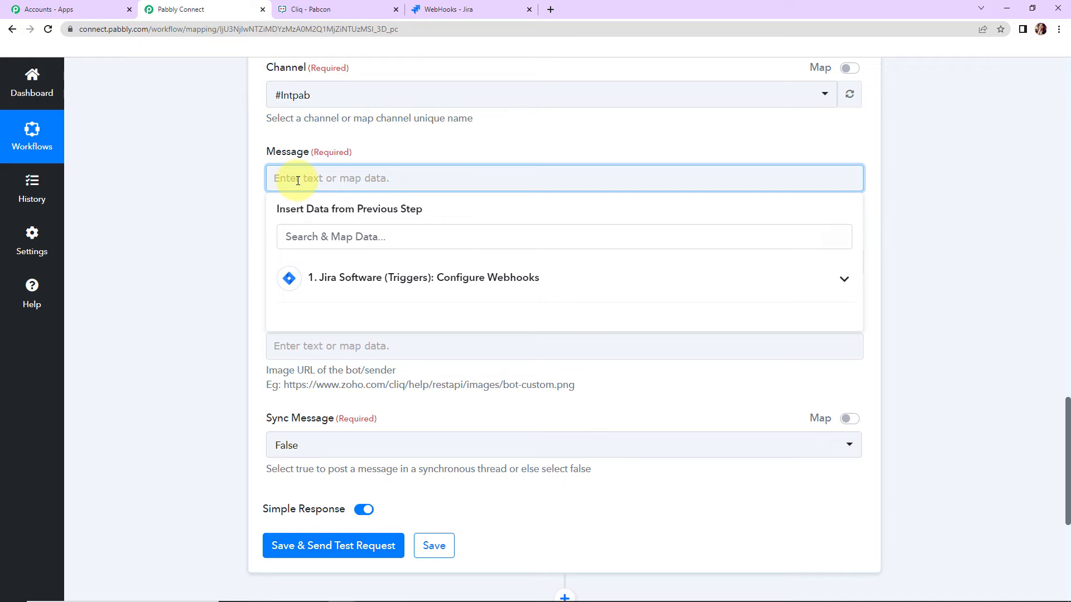
{"action": "type", "text": "A new issue has been created on Jira Softwa"}
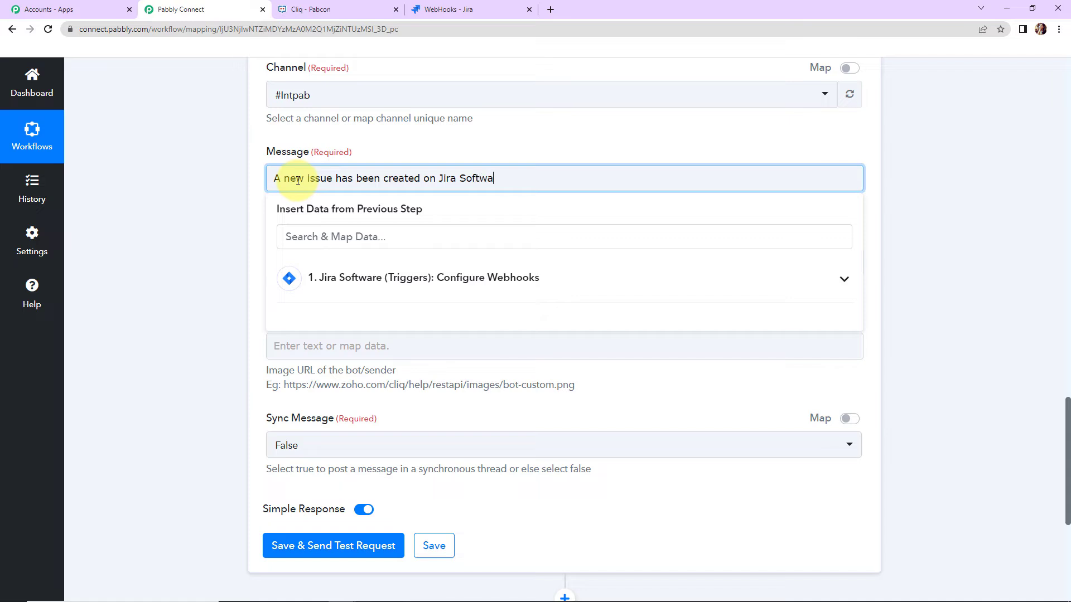
{"action": "type", "text": "."}
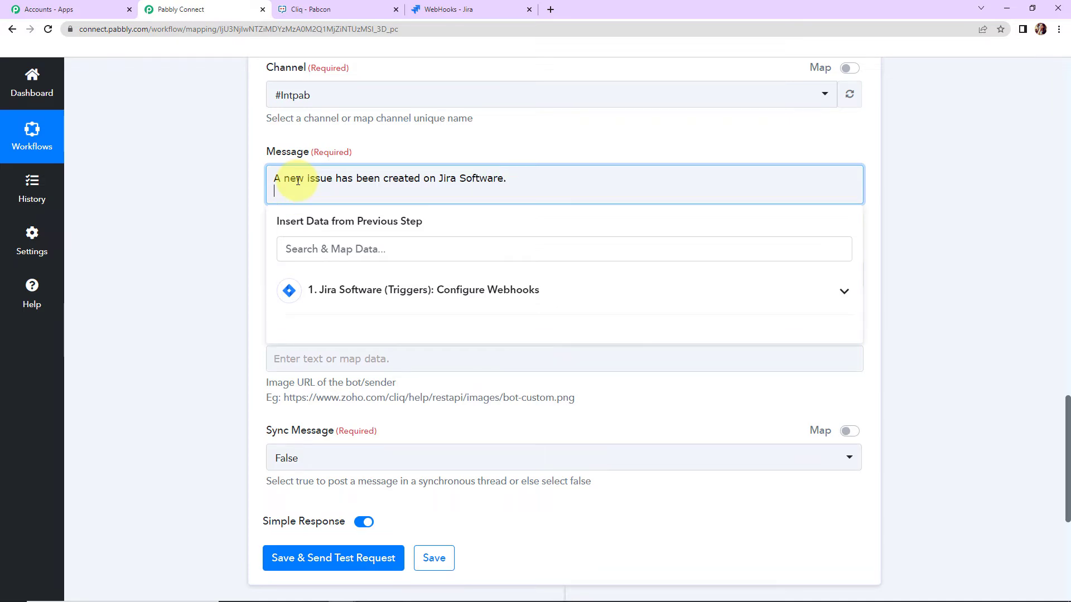
{"action": "key", "text": "Return"}
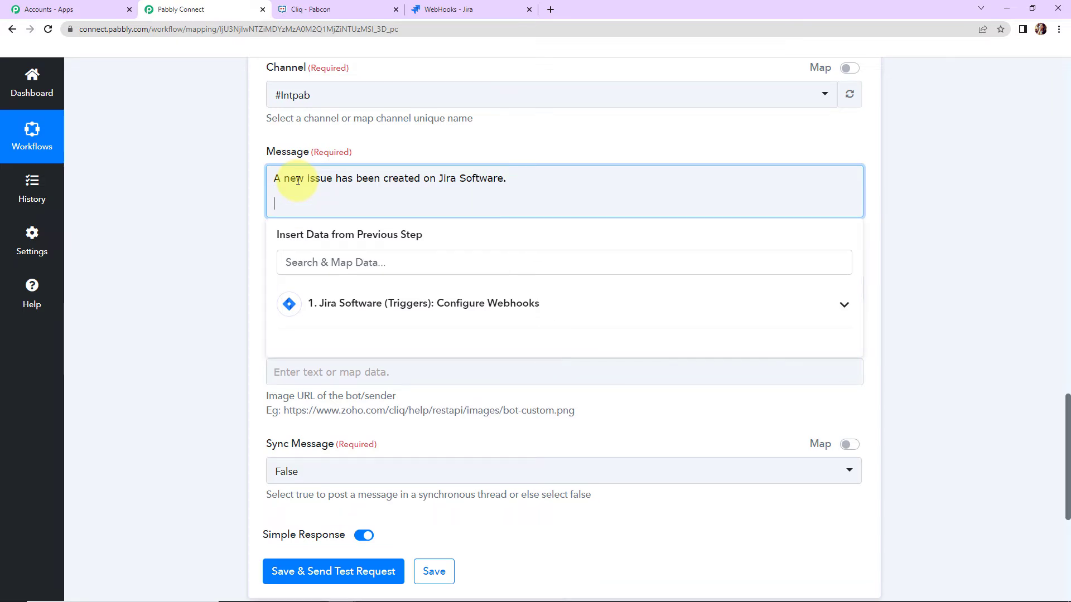
{"action": "type", "text": "Details:"}
{"action": "key", "text": "Return"}
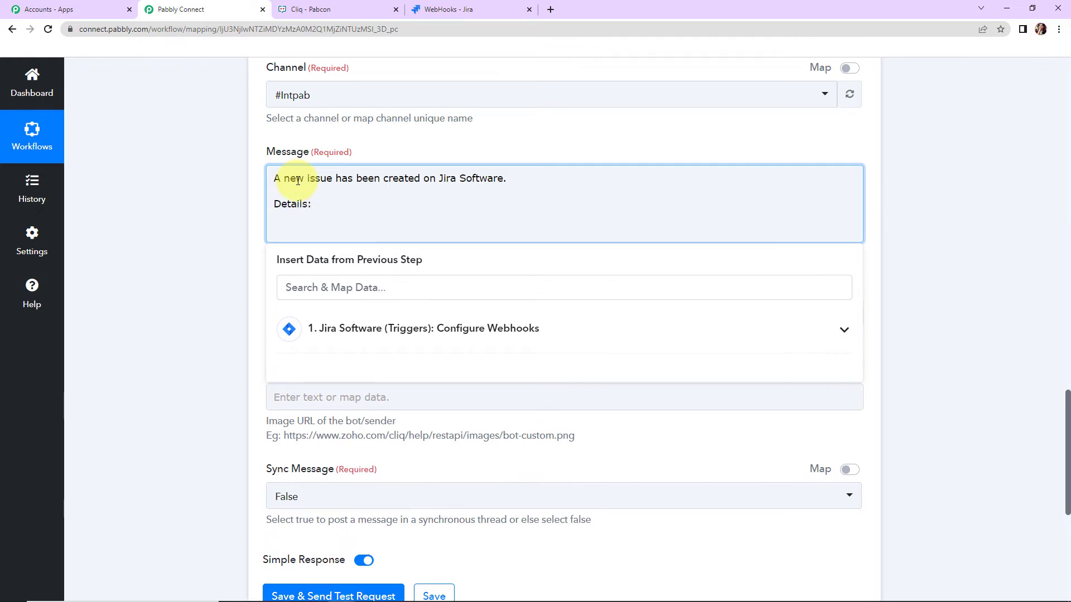
- Add a message line labelled "Issue Summary:" and mapped to the Jira trigger's Issue Fields Summary
{"action": "left_click", "coordinate": [455, 338]}
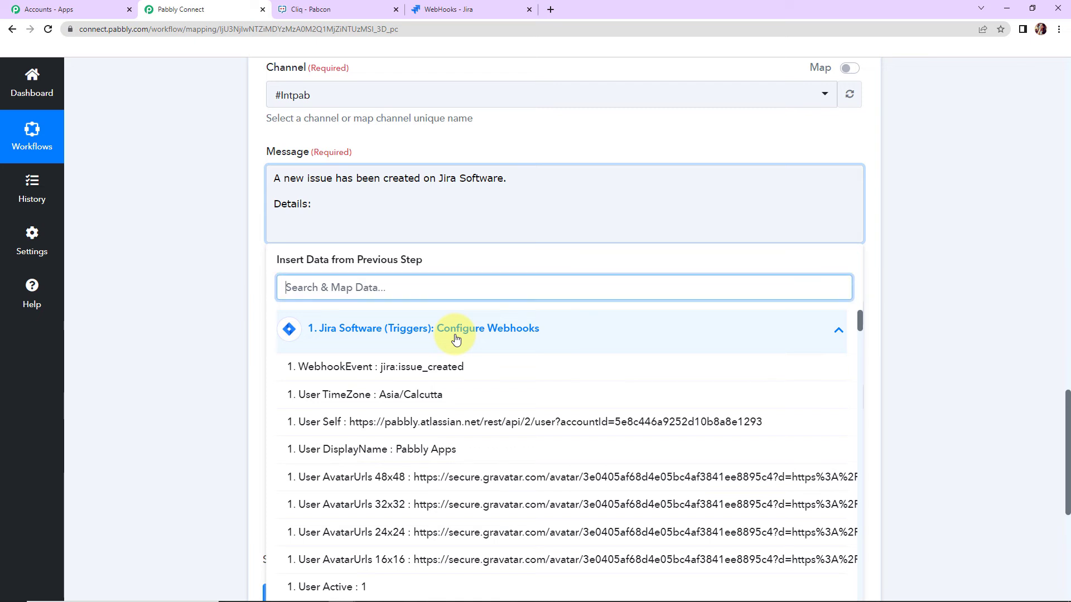
{"action": "scroll", "coordinate": [497, 437], "scroll_direction": "down", "scroll_amount": 3}
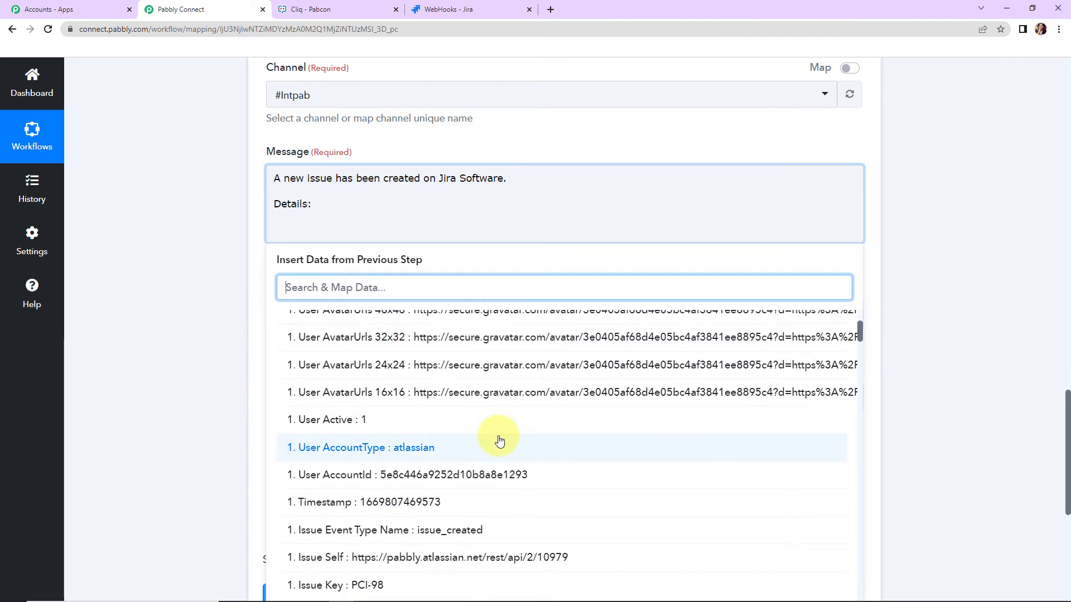
{"action": "scroll", "coordinate": [469, 502], "scroll_direction": "down", "scroll_amount": 5}
{"action": "left_click", "coordinate": [468, 502]}
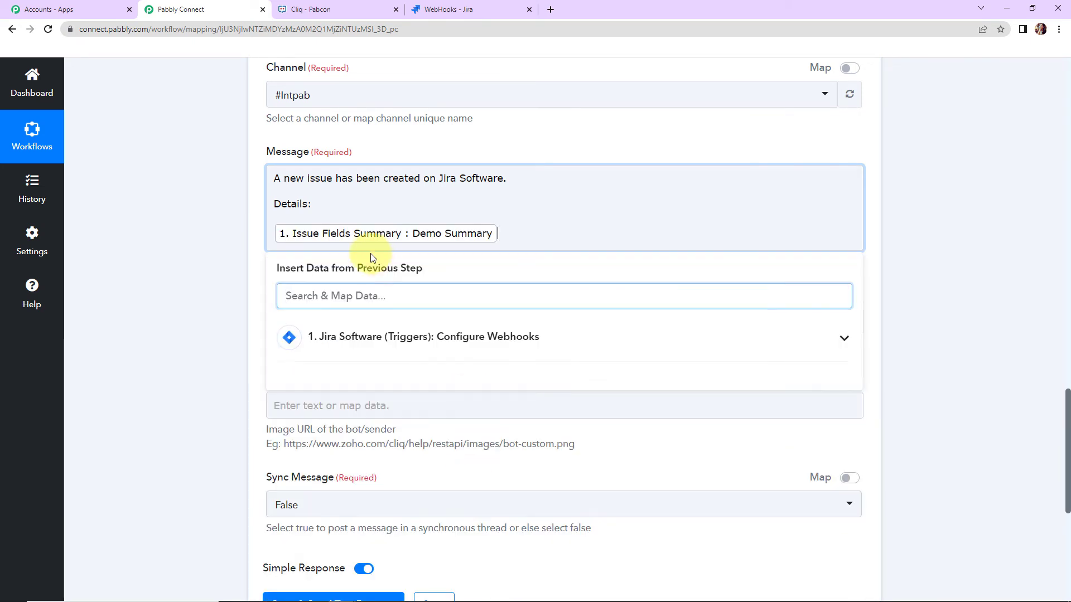
{"action": "left_click", "coordinate": [273, 229]}
{"action": "type", "text": "Issue Suma "}
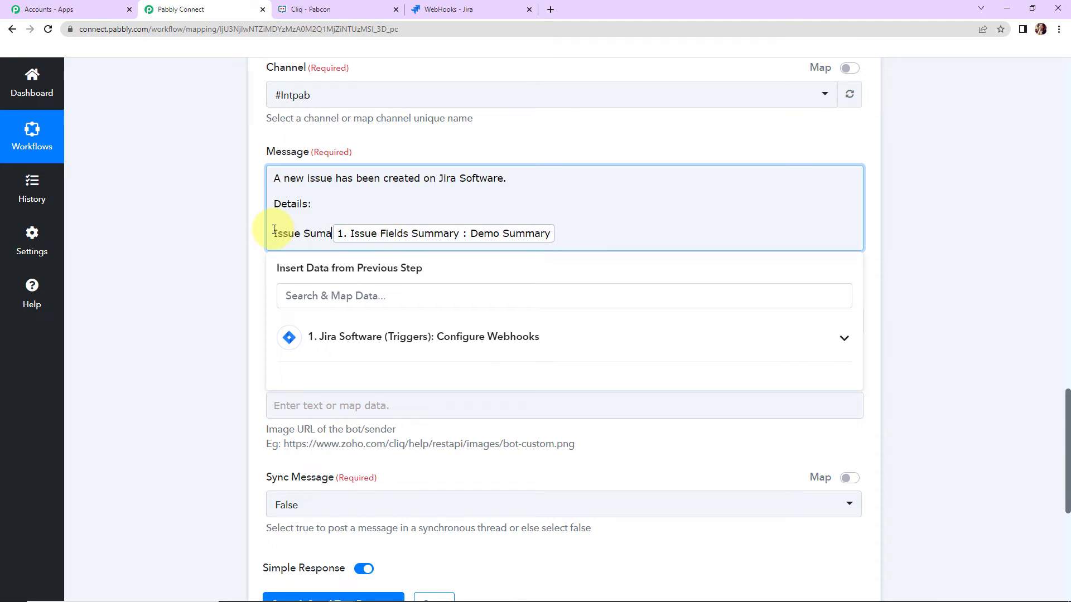
{"action": "type", "text": "ry:"}
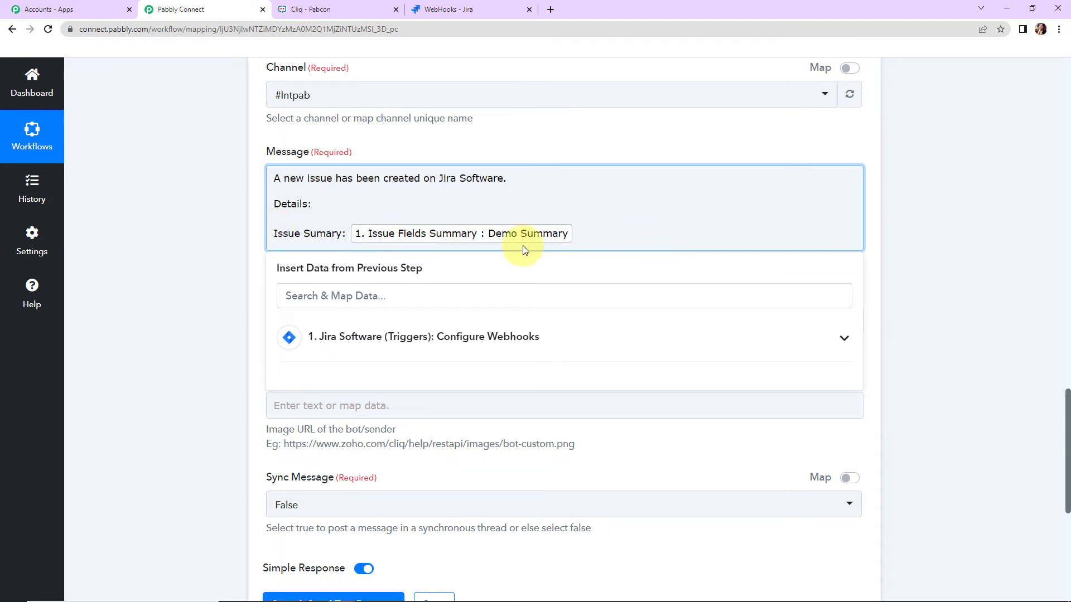
{"action": "left_click", "coordinate": [328, 233]}
{"action": "type", "text": "m"}
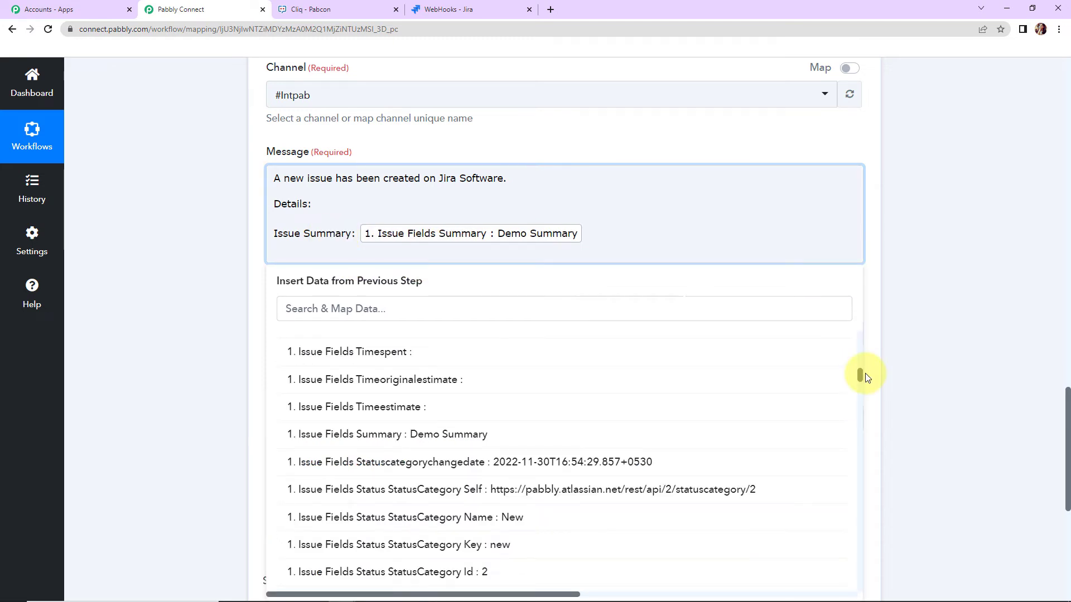
- Add a message line labelled "Project Name:" and mapped to the Jira trigger's Issue Fields Project Name
{"action": "left_click_drag", "start_coordinate": [866, 378], "coordinate": [869, 393]}
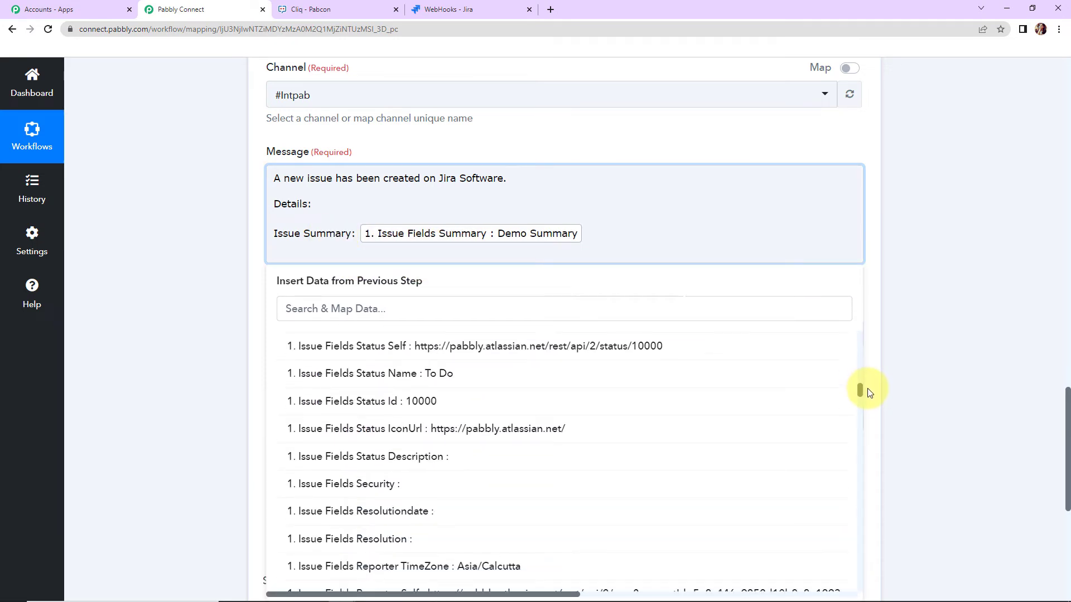
{"action": "scroll", "coordinate": [565, 391], "scroll_direction": "up", "scroll_amount": 5}
{"action": "left_click", "coordinate": [565, 386]}
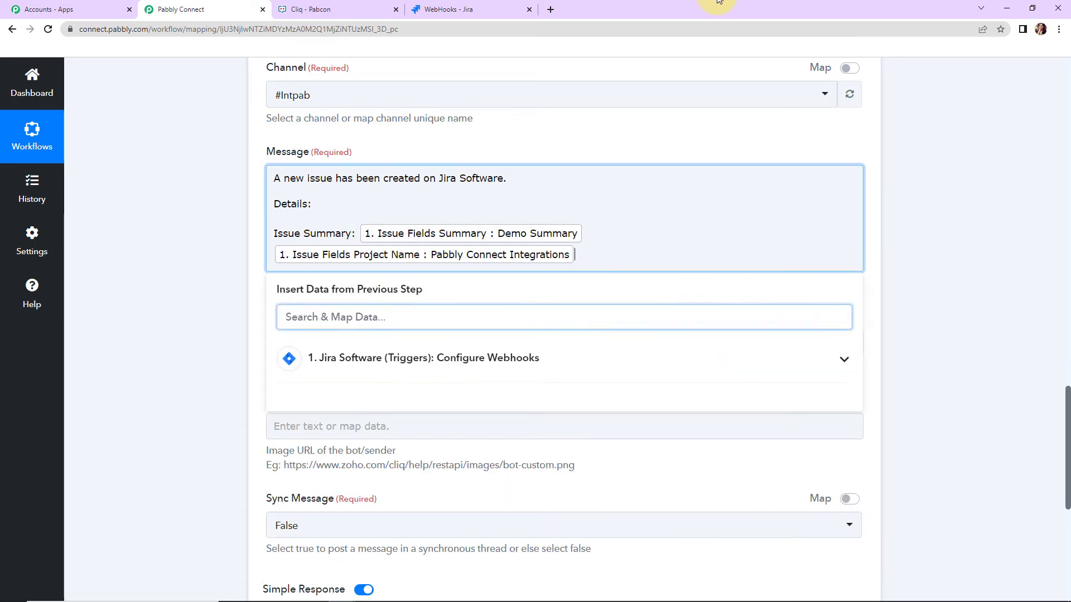
{"action": "left_click", "coordinate": [273, 252]}
{"action": "type", "text": "Project"}
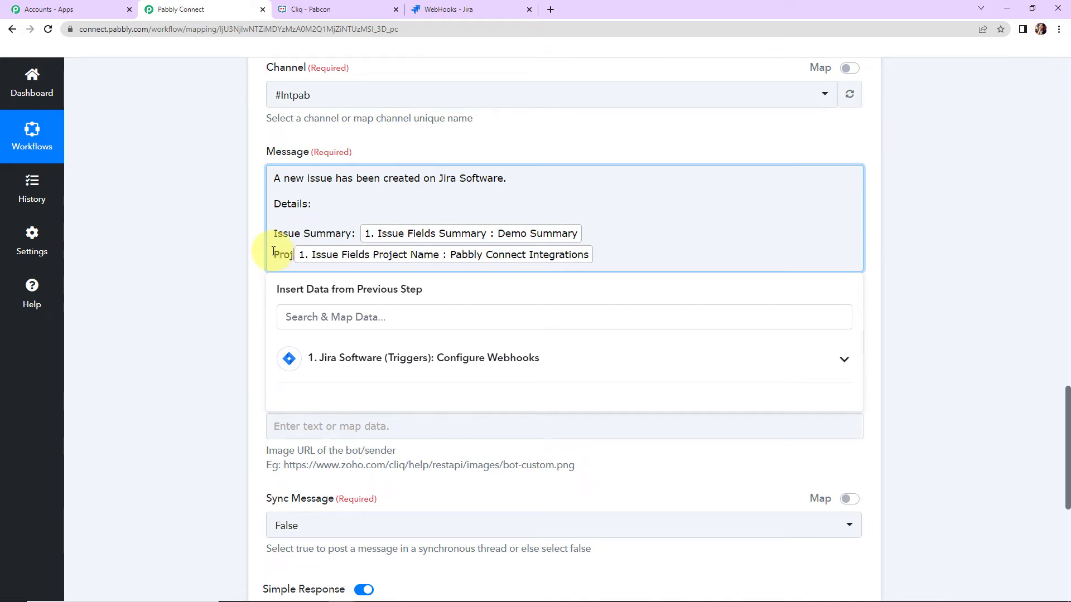
{"action": "type", "text": " Name:"}
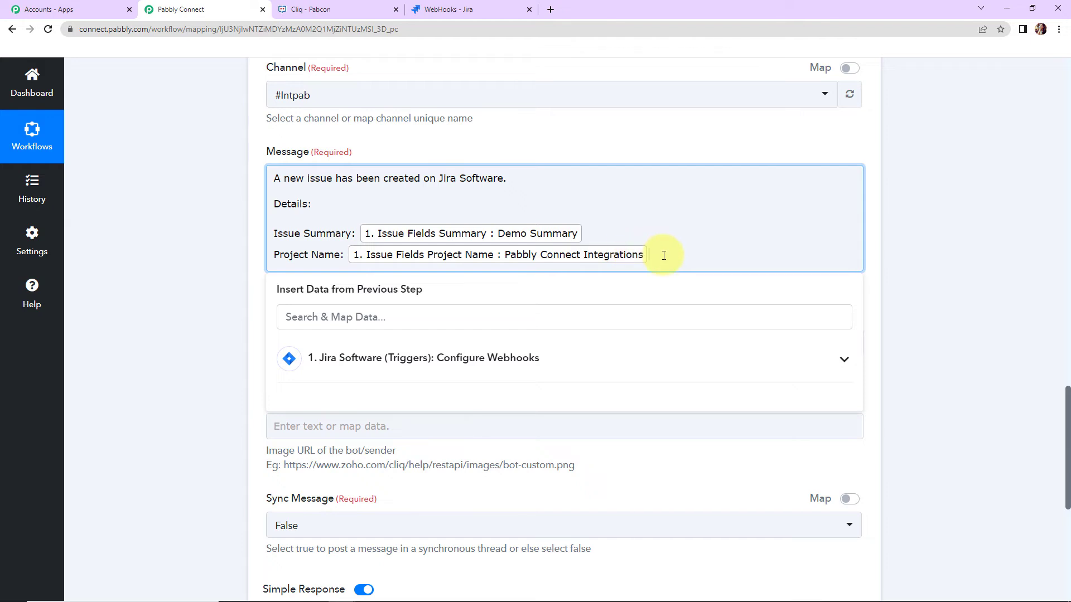
- Add a message line labelled "Issue Description:" and mapped to the Jira trigger's Issue Fields Description
{"action": "key", "text": "Return"}
{"action": "left_click", "coordinate": [424, 379]}
{"action": "left_click", "coordinate": [426, 530]}
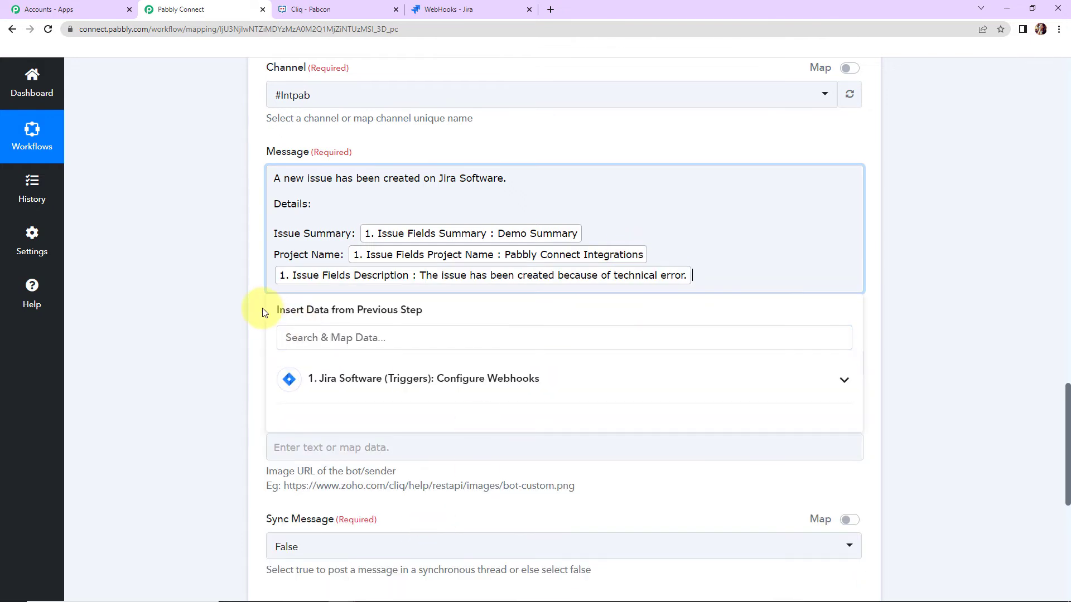
{"action": "left_click", "coordinate": [275, 278]}
{"action": "type", "text": "Issue"}
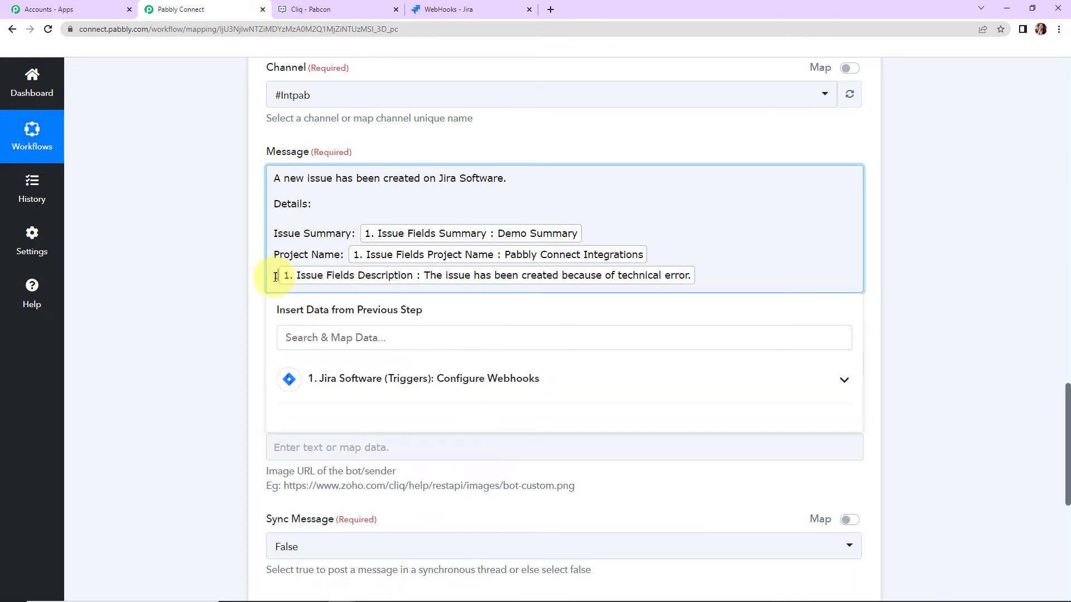
{"action": "type", "text": " Descript"}
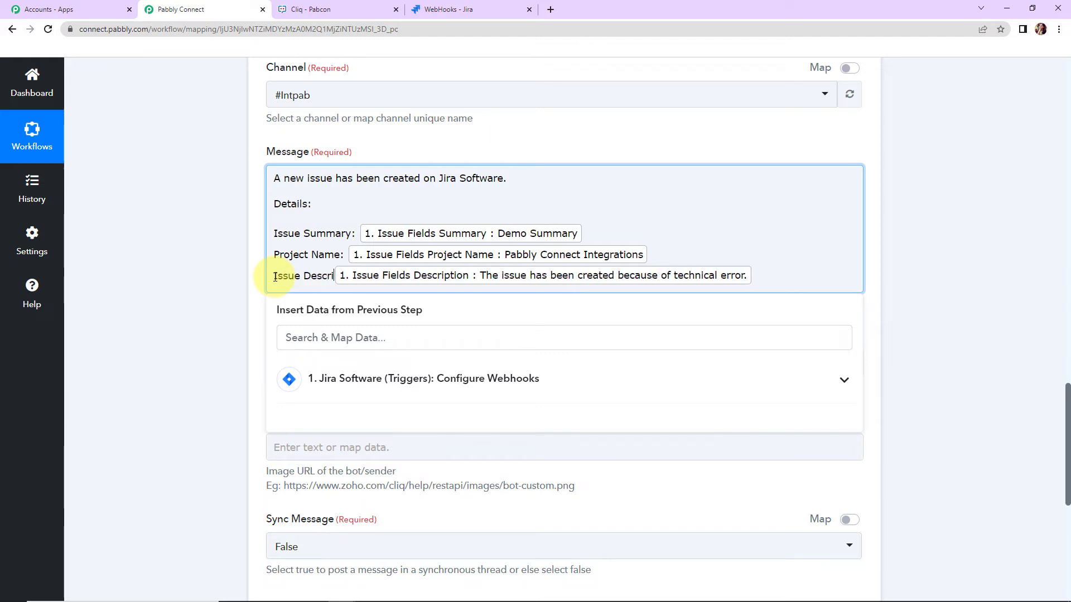
{"action": "type", "text": "ion:"}
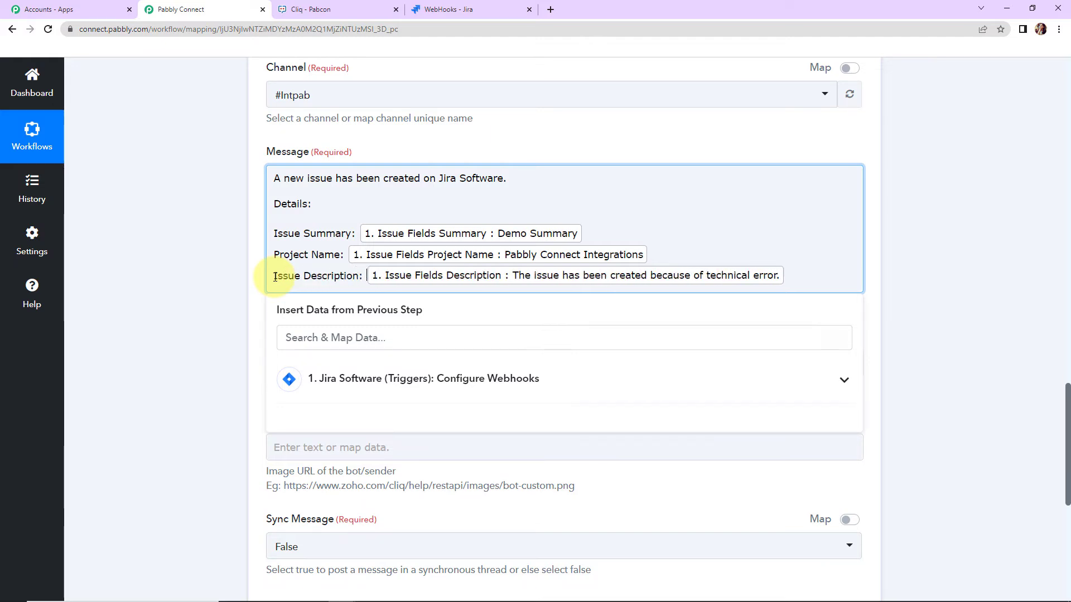
- Close the message with a blank line and the sign-off "Regards"
{"action": "left_click", "coordinate": [799, 272]}
{"action": "key", "text": "Return"}
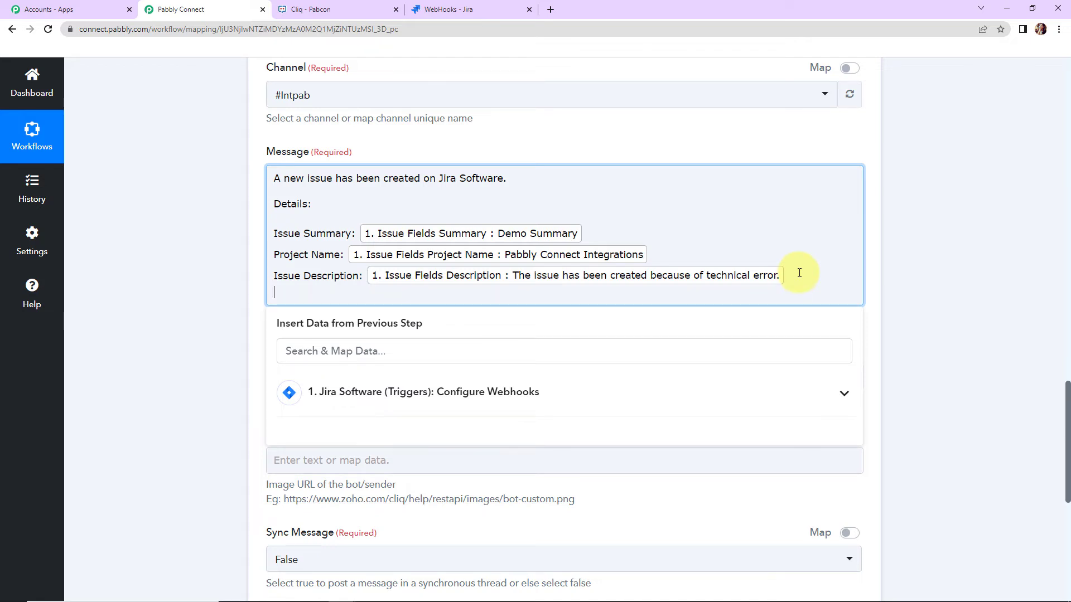
{"action": "key", "text": "Return"}
{"action": "type", "text": "Regards"}
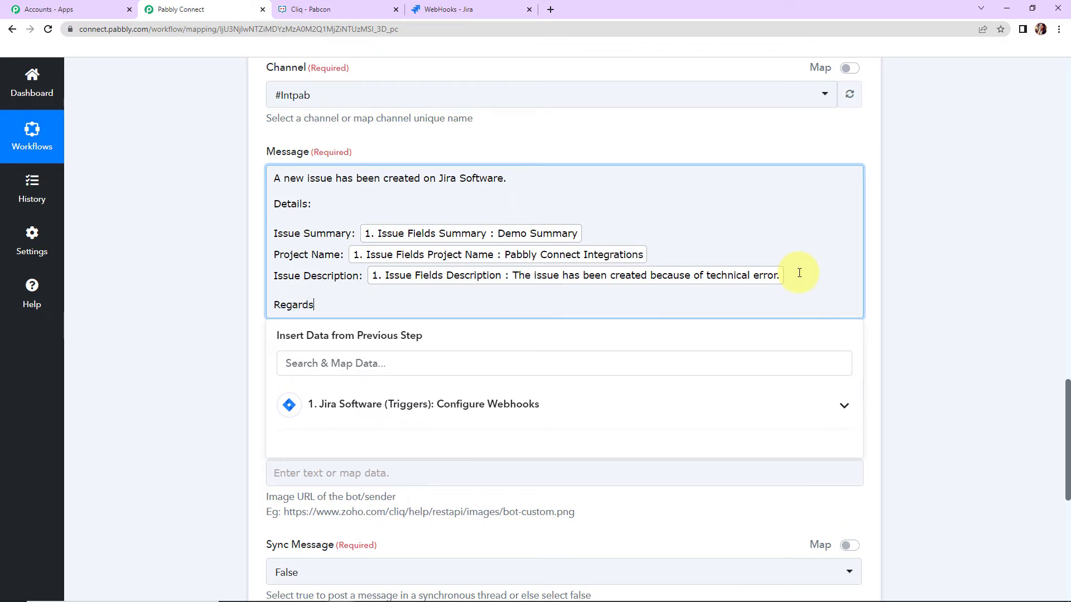
{"action": "left_click", "coordinate": [213, 219]}
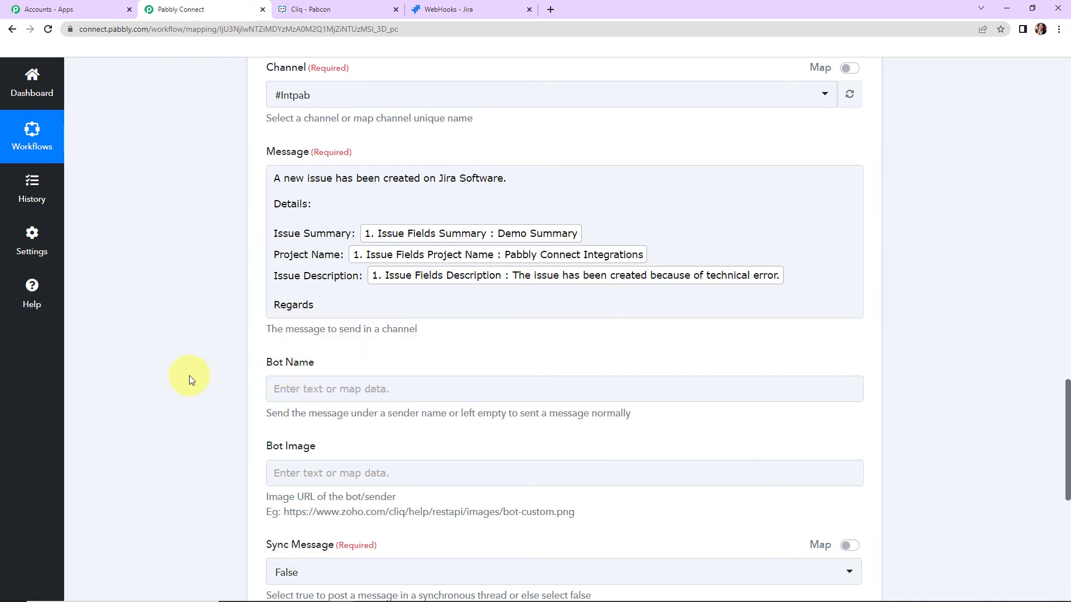
- Save the Send Message action with the bot name and image left empty, and send a test request
{"action": "scroll", "coordinate": [236, 379], "scroll_direction": "down", "scroll_amount": 2}
{"action": "scroll", "coordinate": [236, 379], "scroll_direction": "down", "scroll_amount": 1}
{"action": "left_click", "coordinate": [279, 300]}
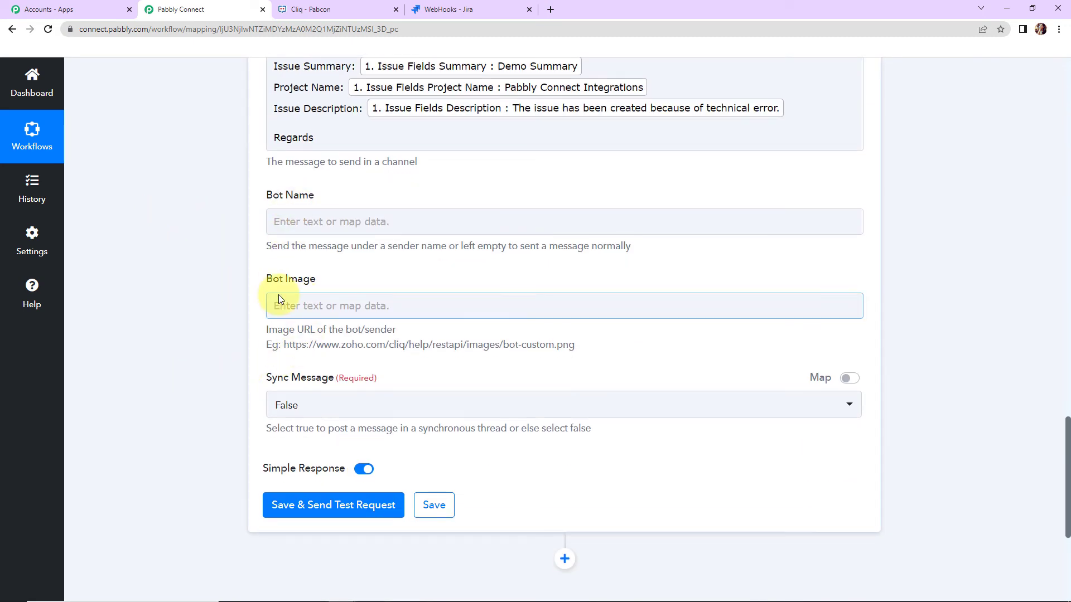
{"action": "left_click", "coordinate": [318, 512]}
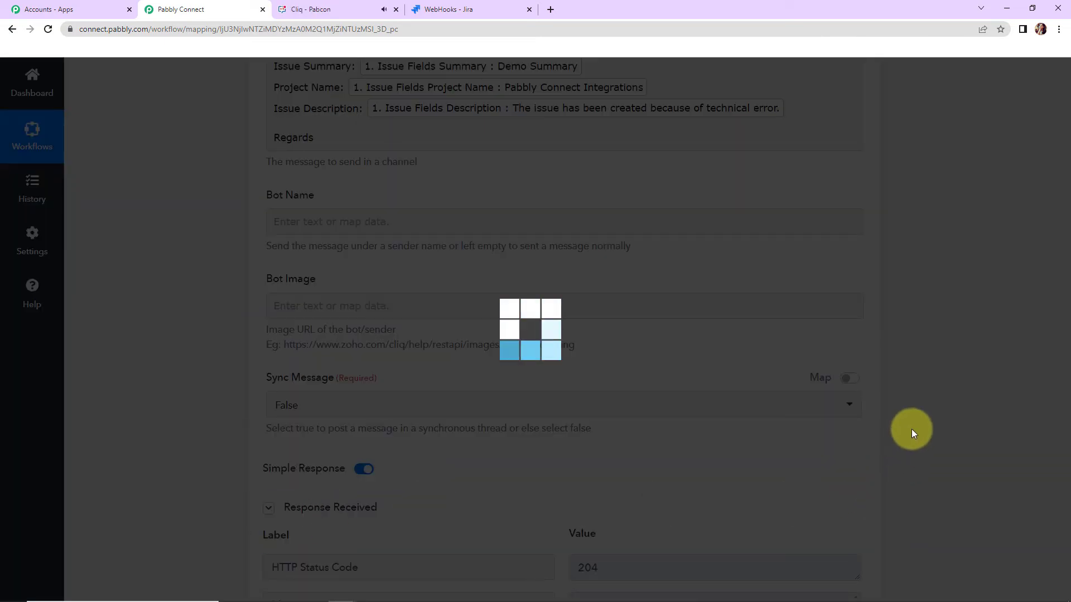
{"action": "scroll", "coordinate": [912, 430], "scroll_direction": "down", "scroll_amount": 2}
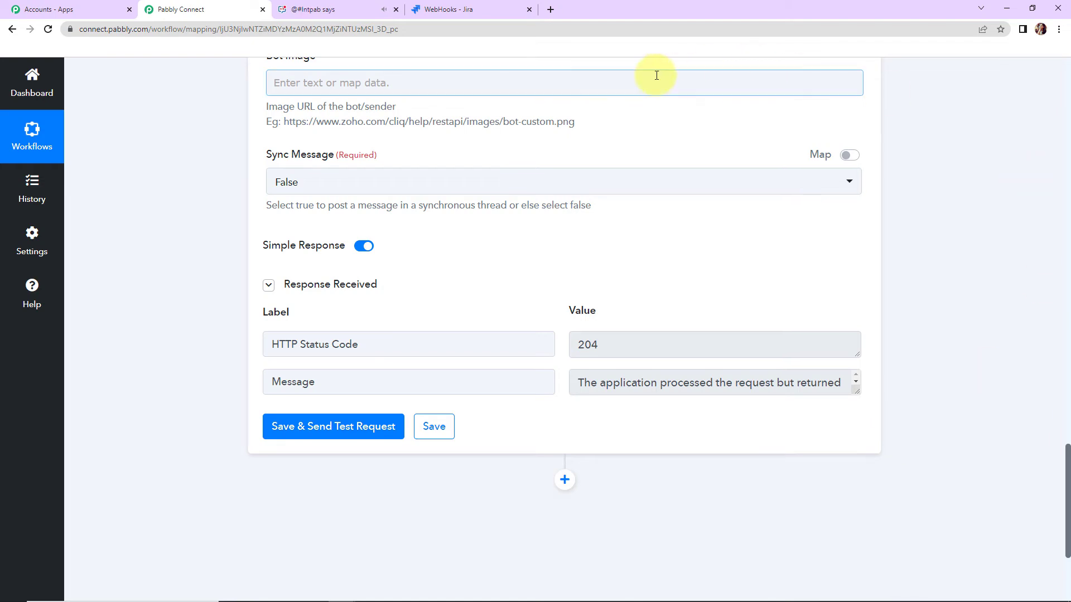
- Switch to Zoho Cliq and check the Intpab channel for the newest test message
{"action": "left_click", "coordinate": [327, 9]}
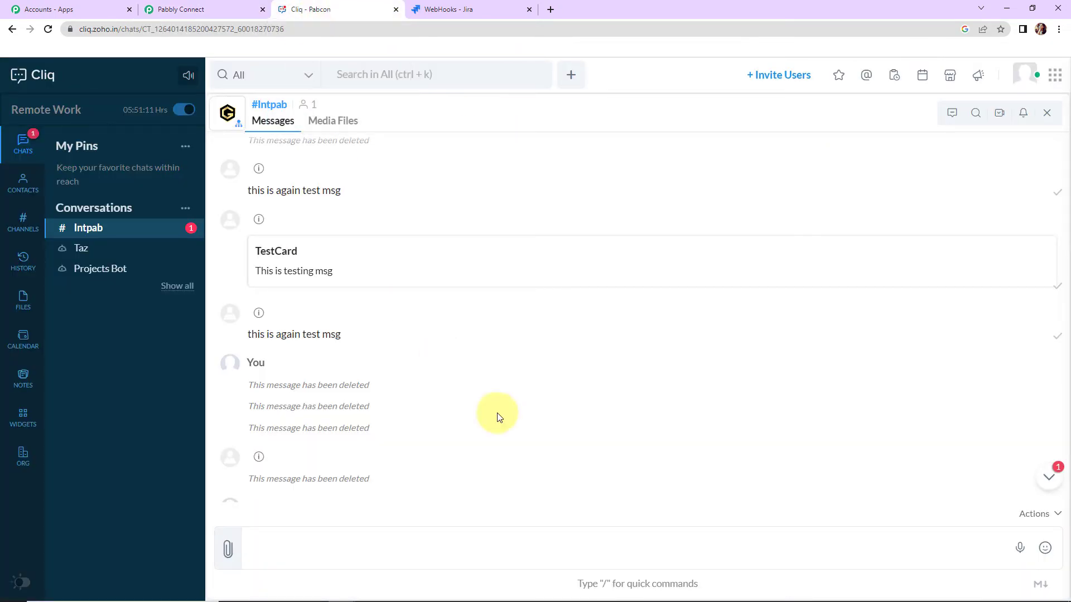
{"action": "scroll", "coordinate": [586, 426], "scroll_direction": "down", "scroll_amount": 1}
{"action": "scroll", "coordinate": [600, 418], "scroll_direction": "down", "scroll_amount": 4}
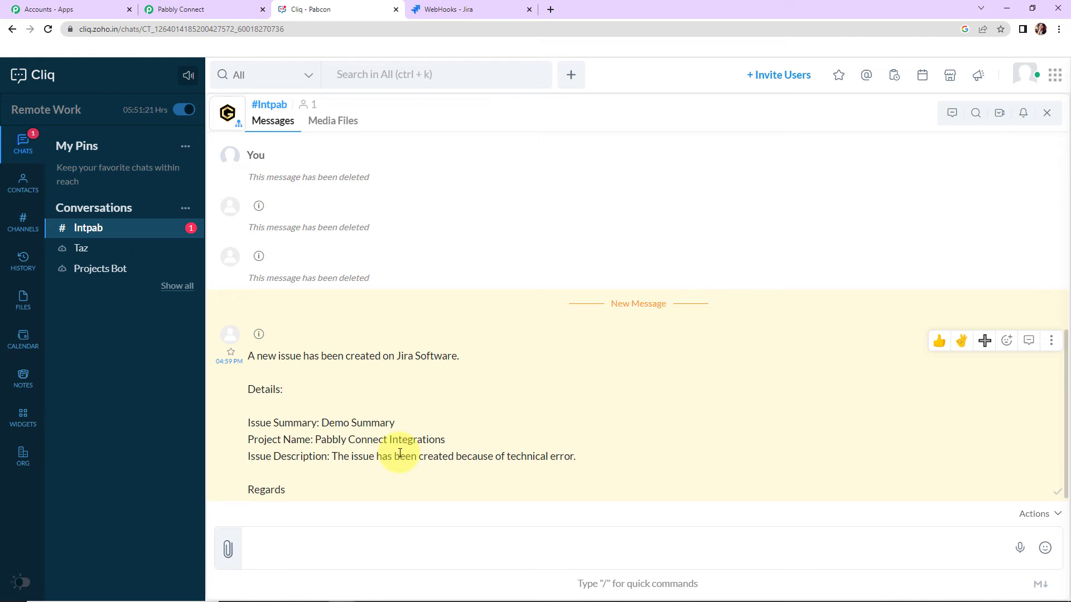
- Switch to Jira and start a new issue with the summary "Test Summary"
{"action": "left_click", "coordinate": [471, 13]}
{"action": "left_click", "coordinate": [462, 77]}
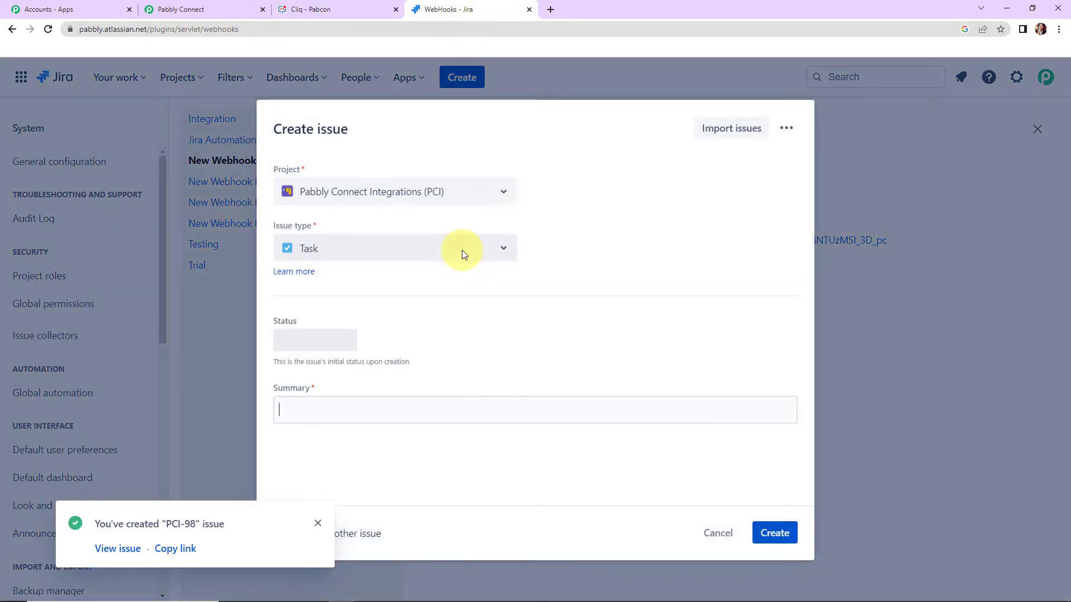
{"action": "scroll", "coordinate": [411, 321], "scroll_direction": "down", "scroll_amount": 4}
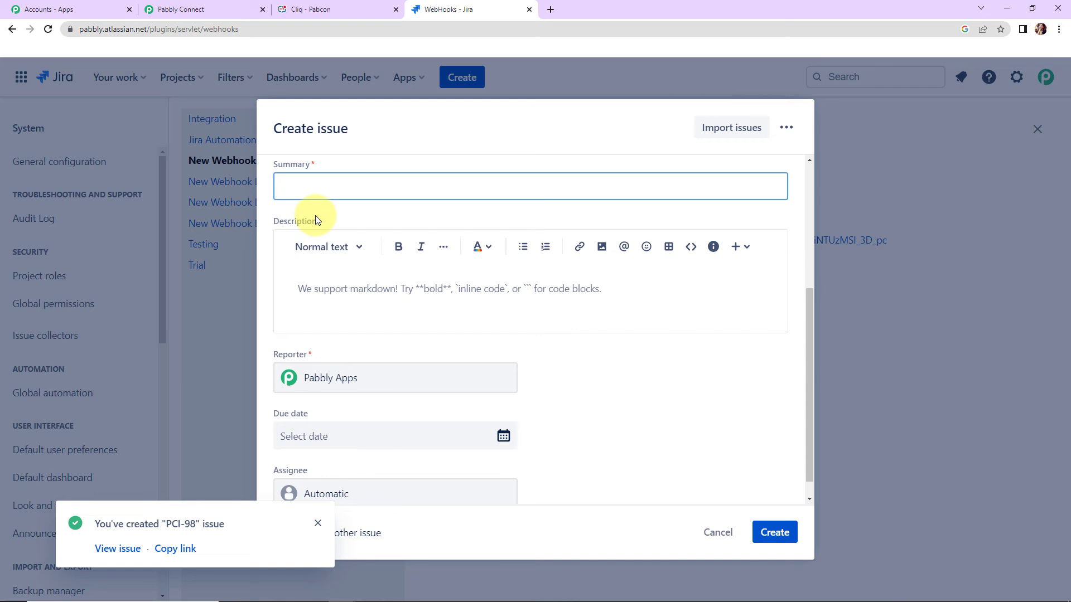
{"action": "type", "text": "Test Summary"}
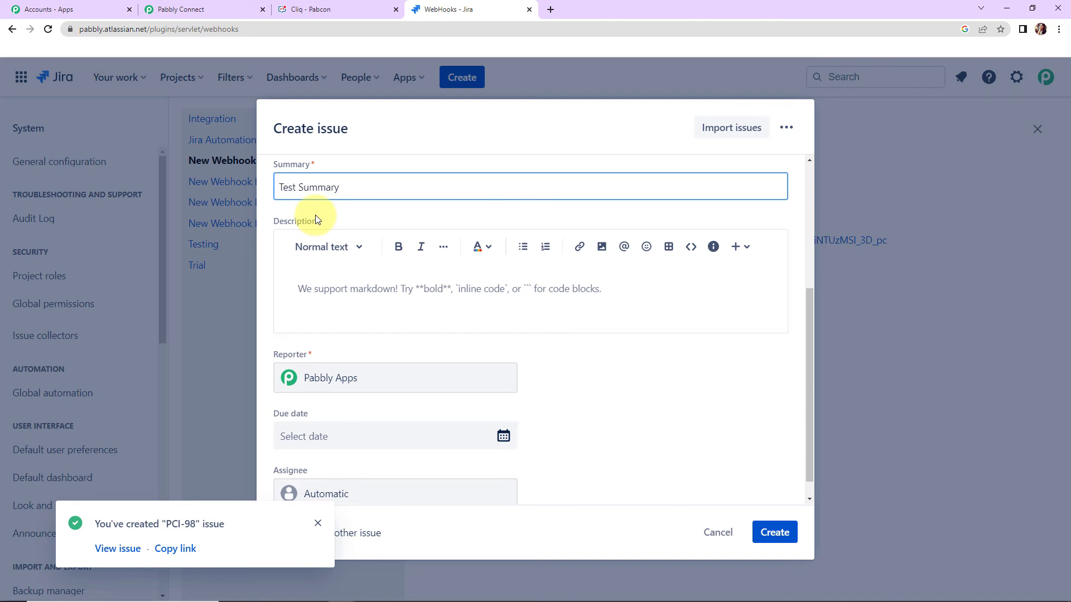
- Set the issue's description to "The issue has been created due to software failure."
{"action": "left_click", "coordinate": [312, 310]}
{"action": "type", "text": "The issue has been"}
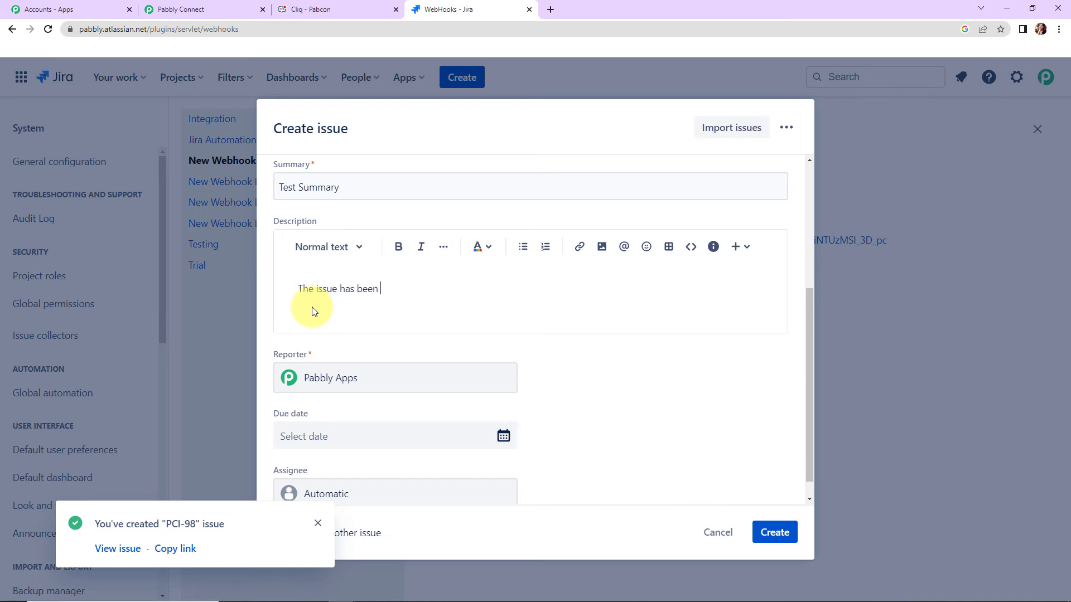
{"action": "type", "text": " created due to software f"}
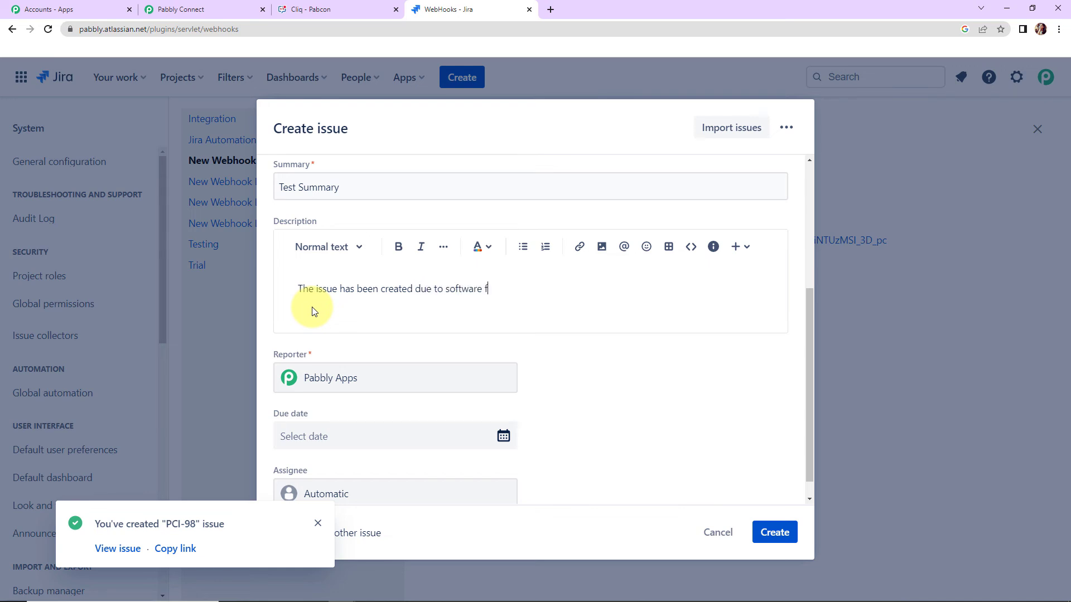
{"action": "type", "text": "ailure."}
- Set the issue's due date to 12/3/2022 and create the issue
{"action": "scroll", "coordinate": [519, 385], "scroll_direction": "down", "scroll_amount": 1}
{"action": "left_click", "coordinate": [501, 416]}
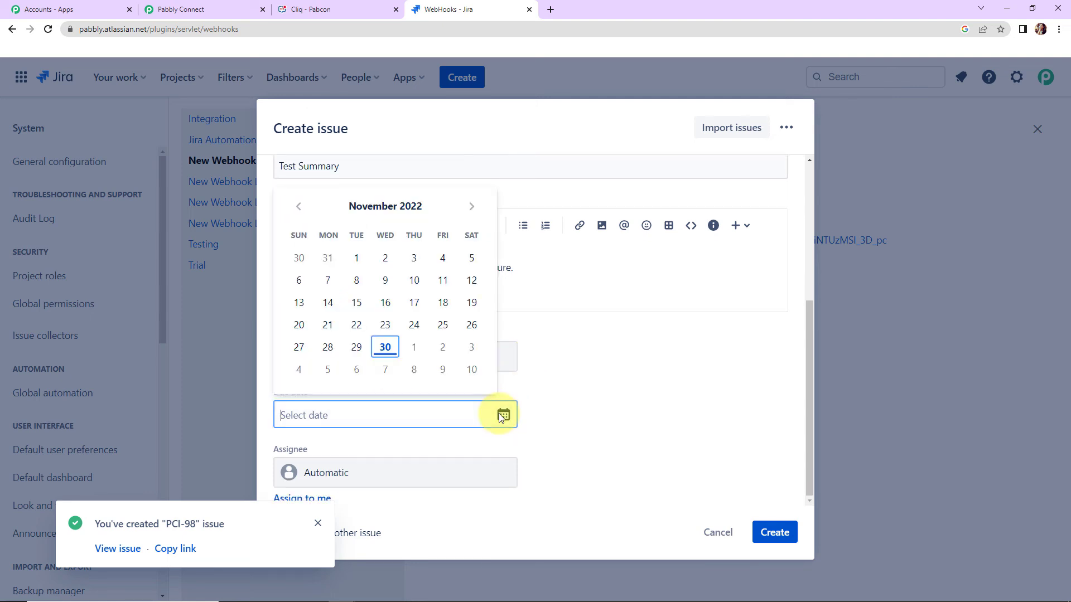
{"action": "left_click", "coordinate": [471, 347]}
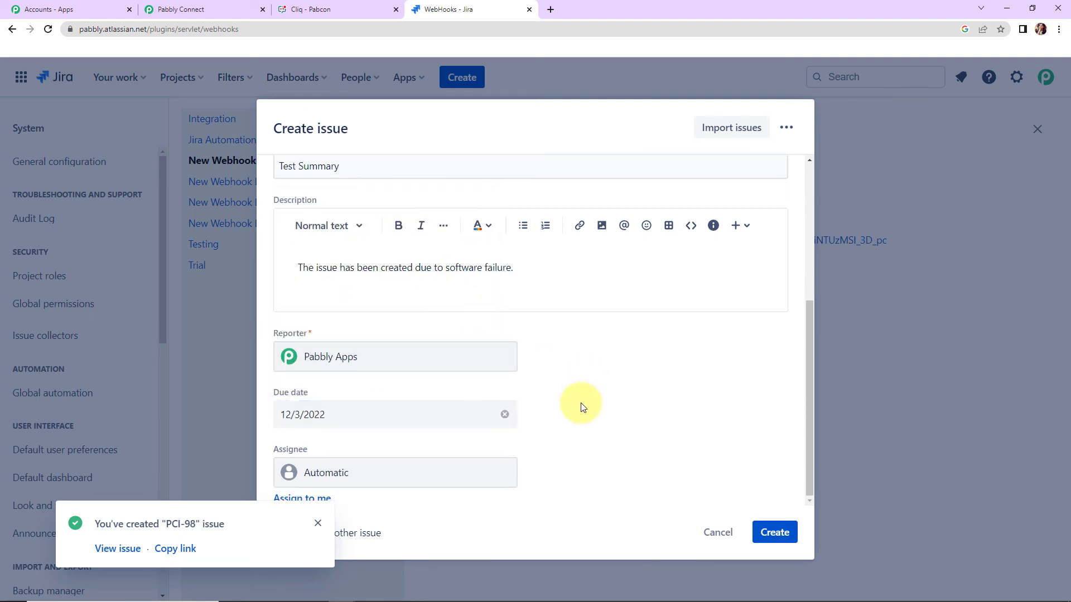
{"action": "left_click", "coordinate": [773, 531]}
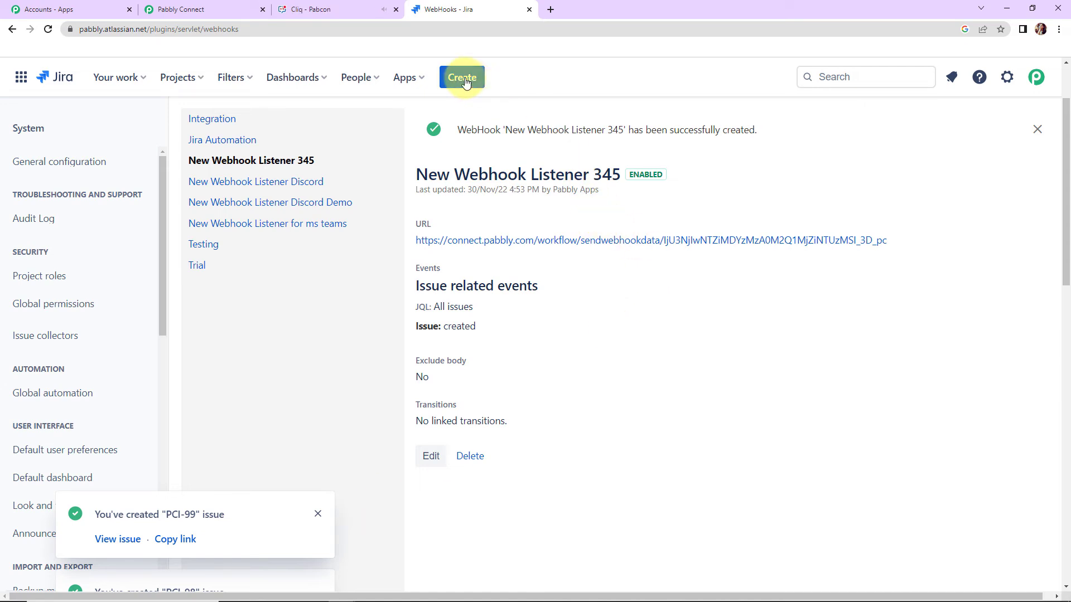
- Switch to Zoho Cliq and check the Intpab channel for the message about the new "Test Summary" issue
{"action": "left_click", "coordinate": [347, 10]}
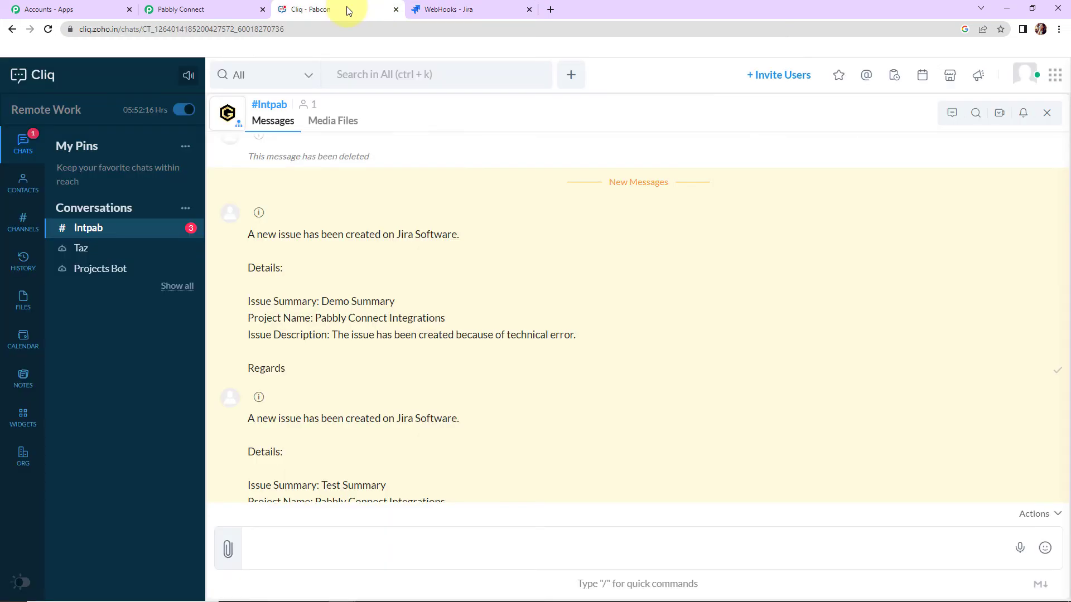
{"action": "scroll", "coordinate": [541, 378], "scroll_direction": "down", "scroll_amount": 3}
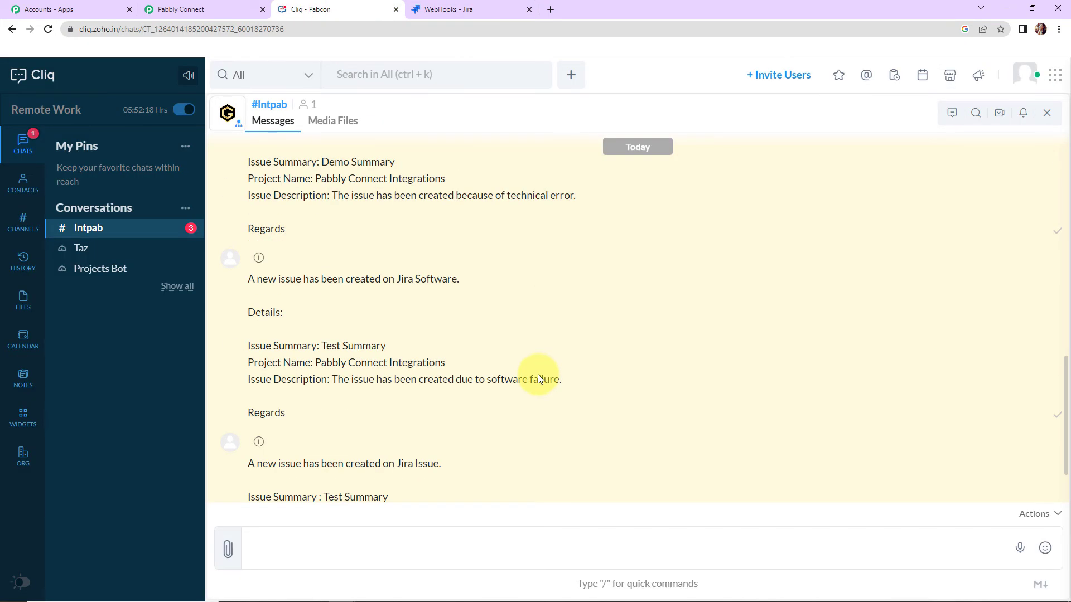
{"action": "scroll", "coordinate": [539, 379], "scroll_direction": "down", "scroll_amount": 2}
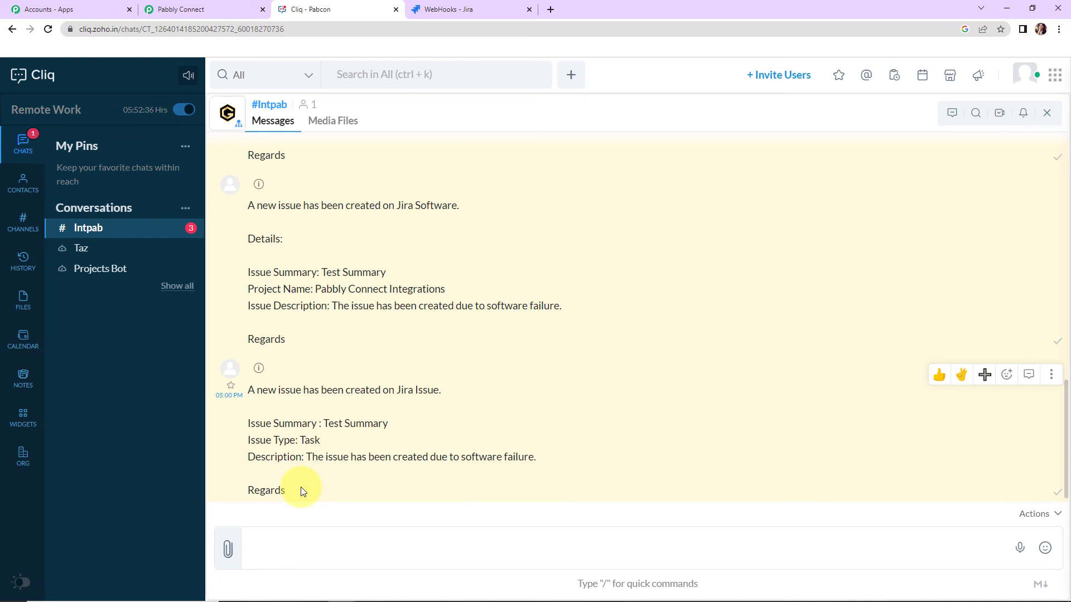
- Switch to Pabbly Connect and collapse the Jira Software trigger and the Zoho Cliq action to show the workflow overview
{"action": "left_click", "coordinate": [253, 9]}
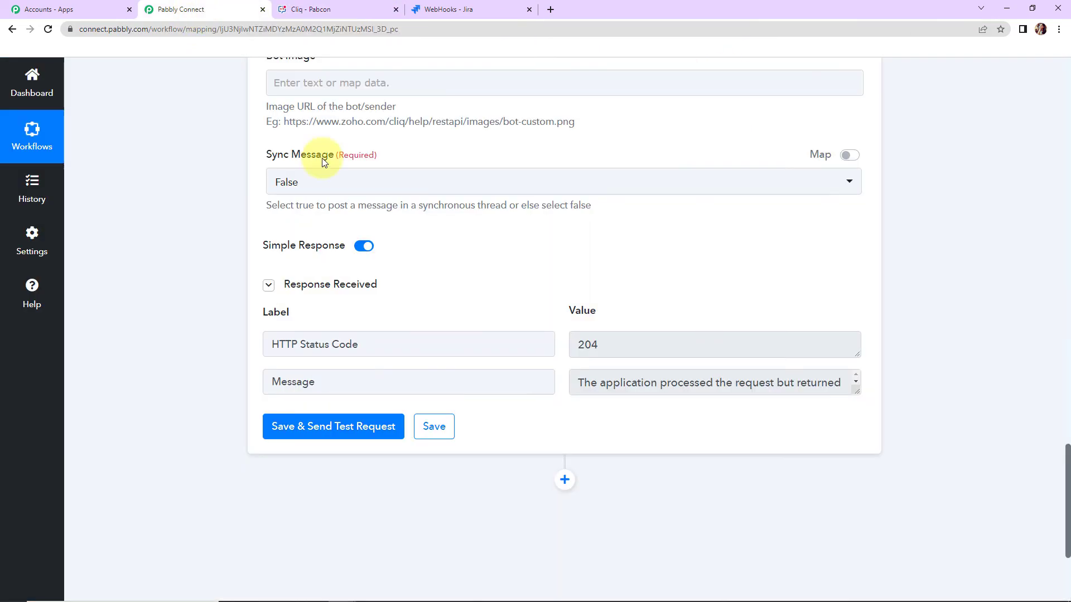
{"action": "left_click_drag", "start_coordinate": [1067, 471], "coordinate": [979, 111]}
{"action": "left_click", "coordinate": [858, 257]}
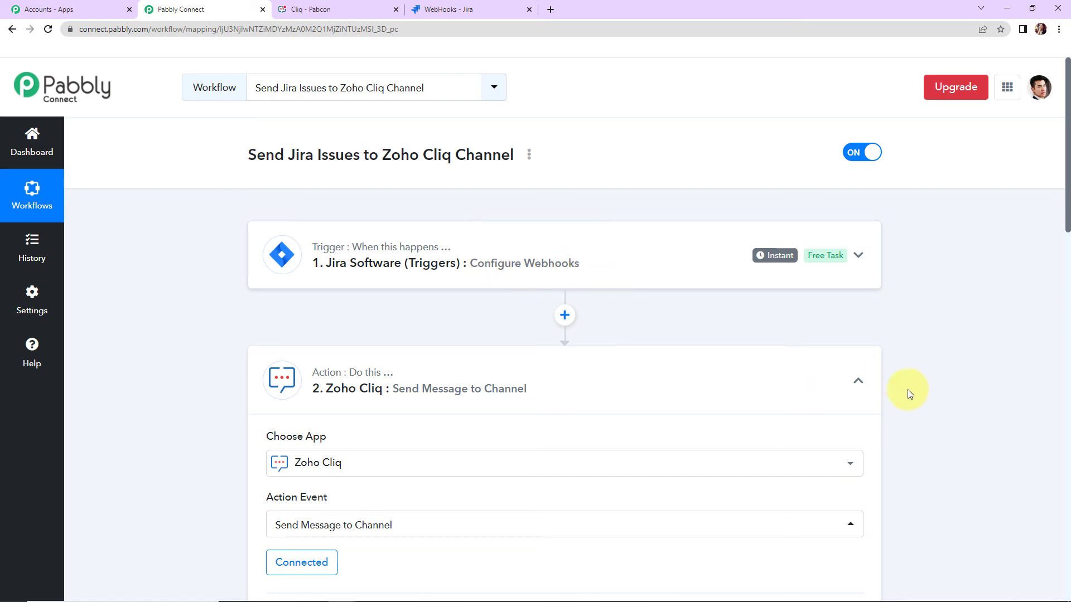
{"action": "left_click", "coordinate": [859, 382]}
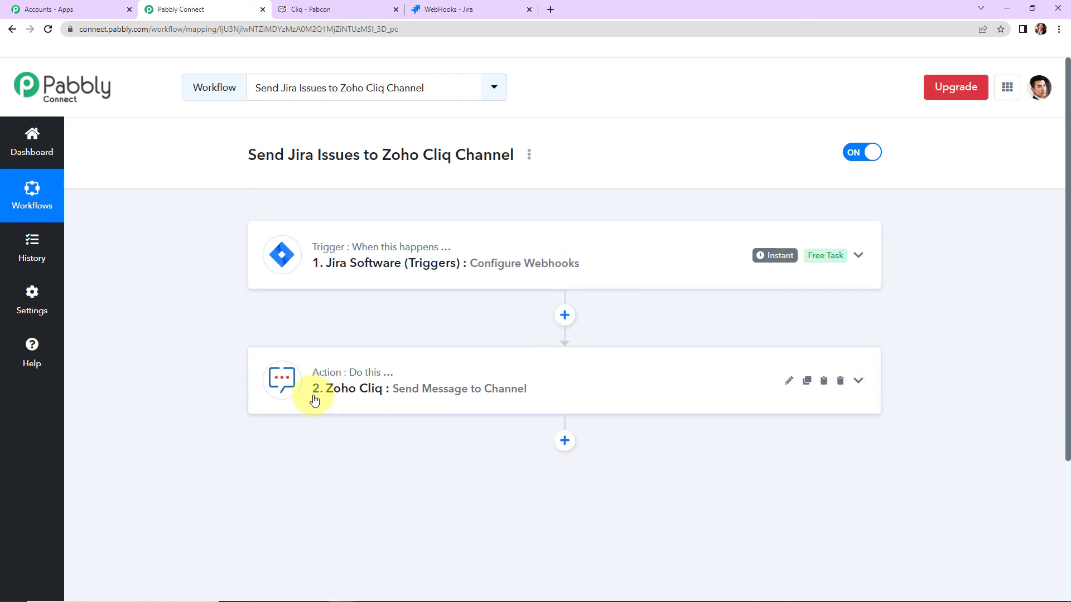